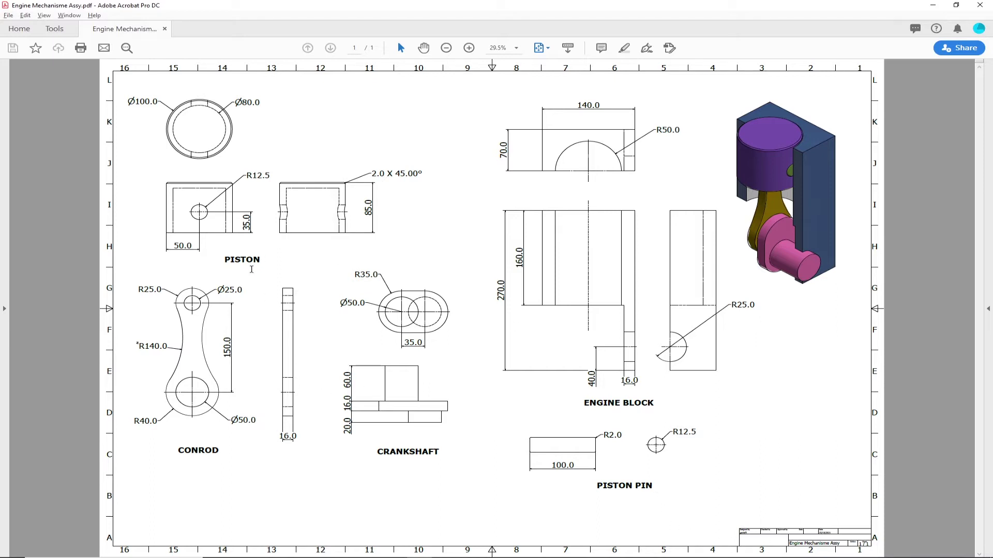
- Leave the piston drawing in Acrobat and switch to Inventor's Get Started screen
key("alt+Tab")
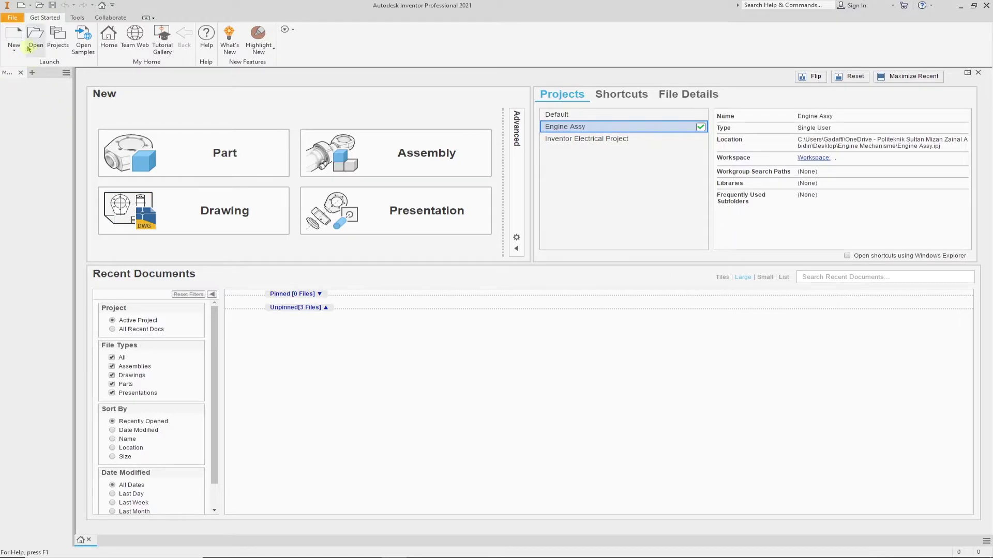
- Create a new part from the Standard (mm) template and begin a sketch on the XY plane
left_click(13, 37)
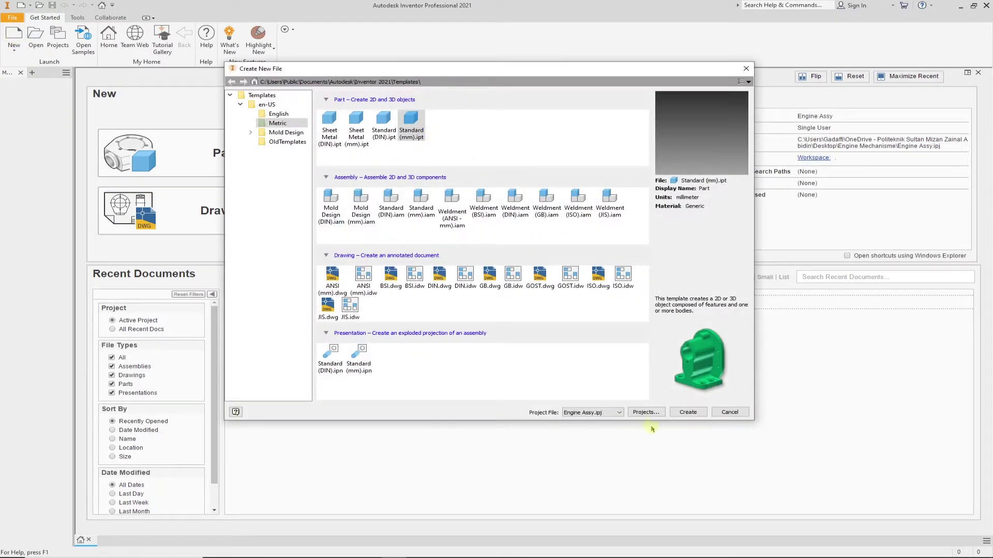
left_click(689, 412)
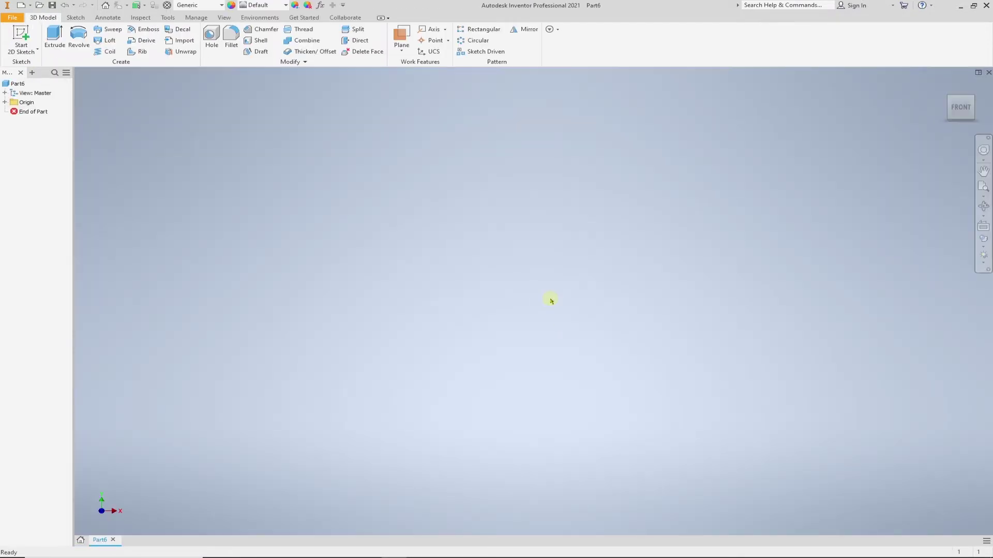
left_click(23, 35)
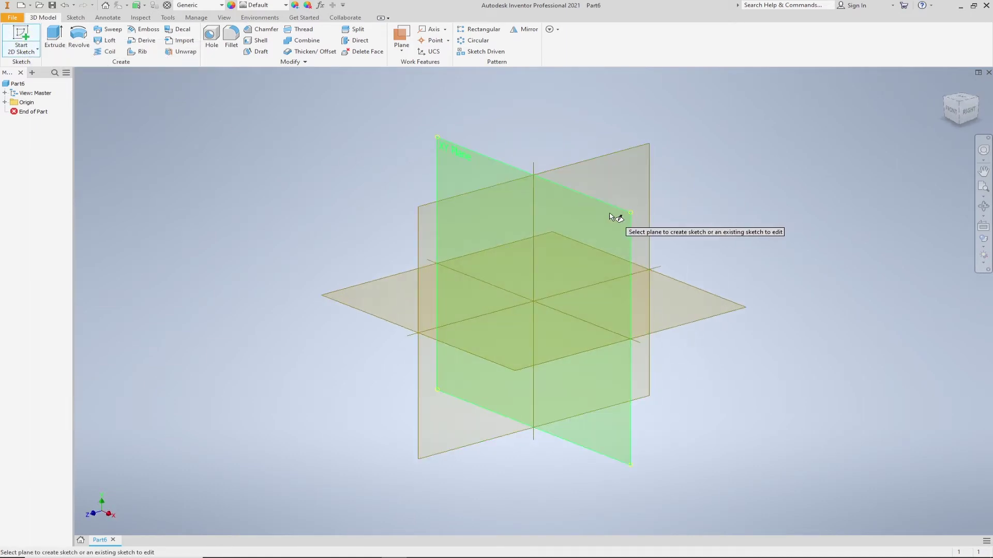
left_click(613, 215)
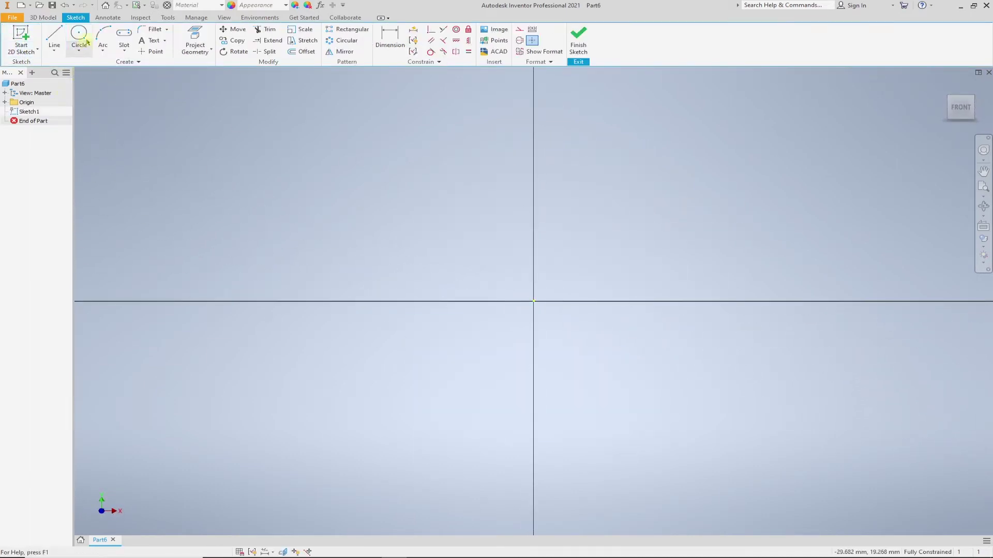
- Draw a 100 mm diameter circle centred on the origin and finish the sketch
left_click(79, 35)
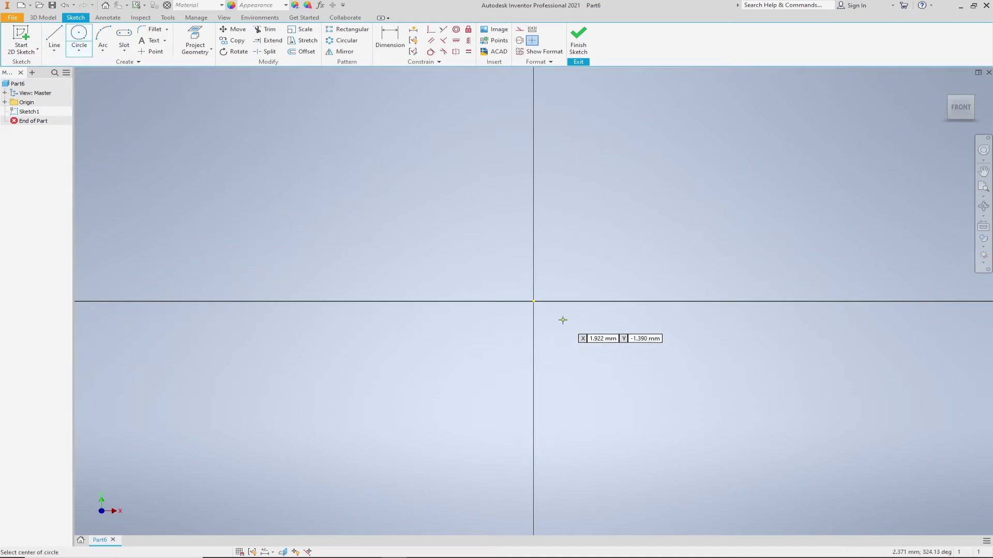
left_click(533, 301)
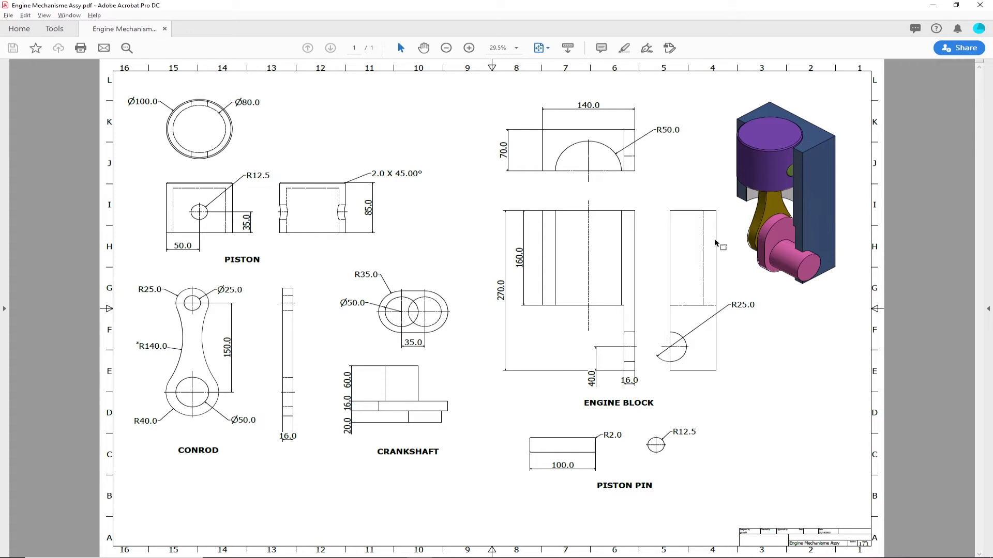
type("100")
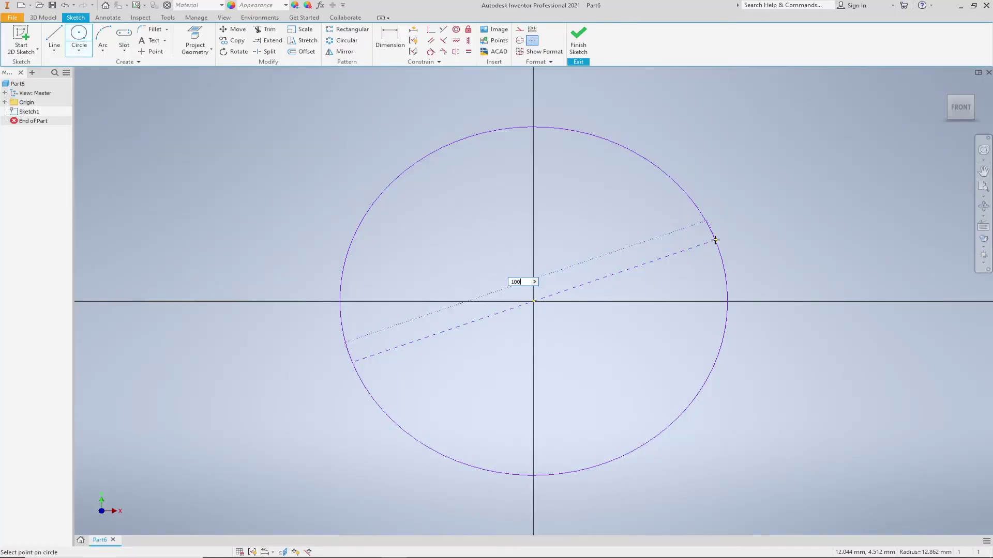
key("Return")
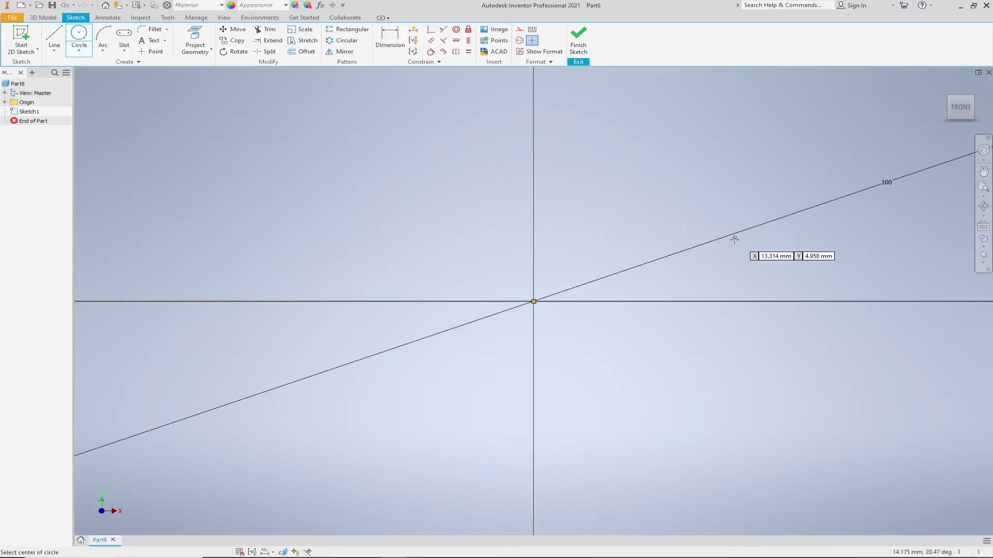
scroll(729, 243, "up", 5)
middle_click_drag(690, 252, 515, 270)
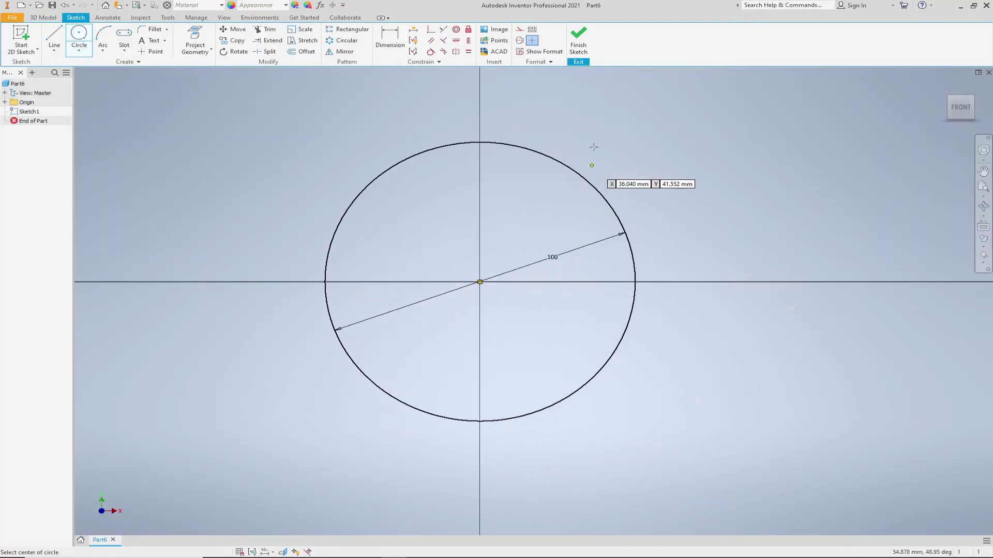
left_click(579, 42)
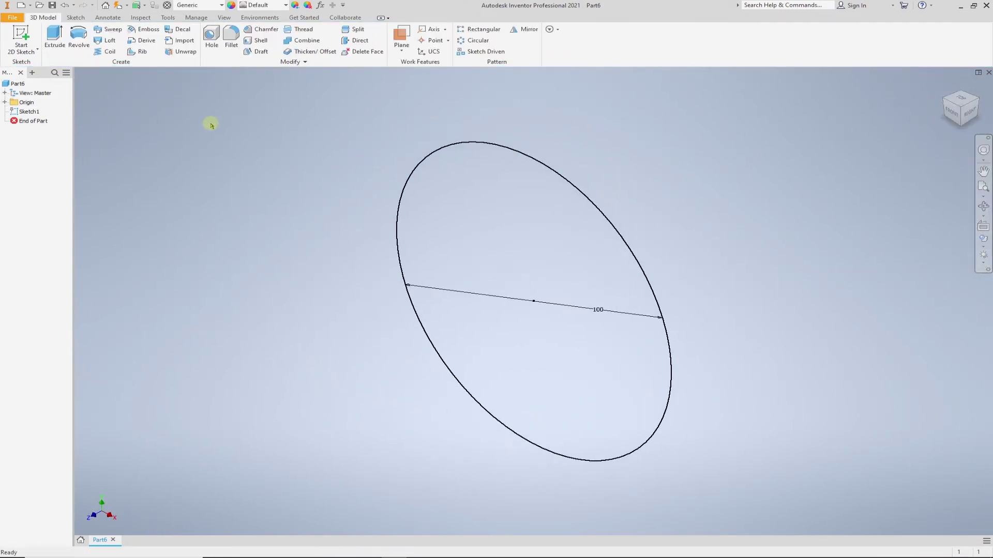
- Extrude the circle 85 mm into the Extrusion1 cylinder, then orbit to inspect it
left_click(55, 36)
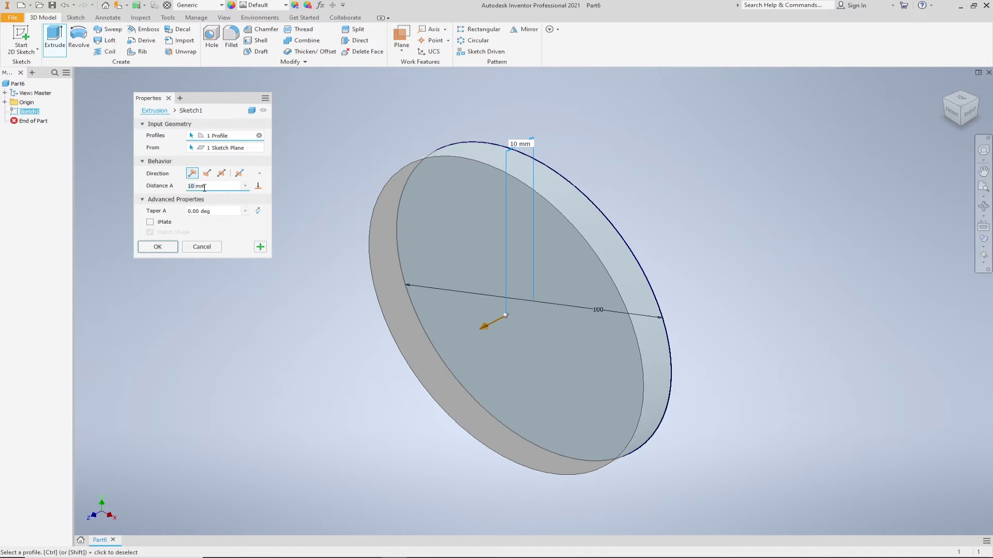
type("85mm")
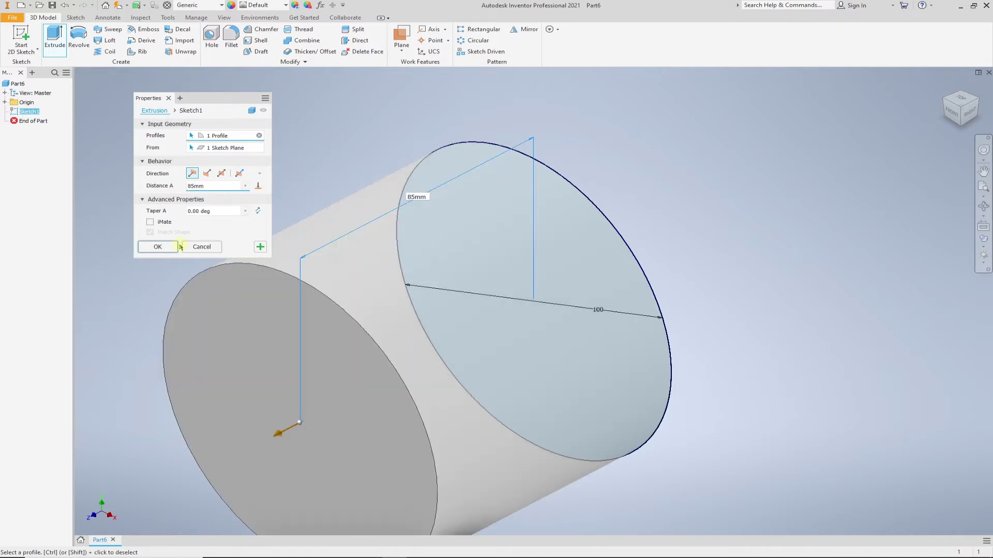
left_click(165, 249)
scroll(640, 246, "up", 3)
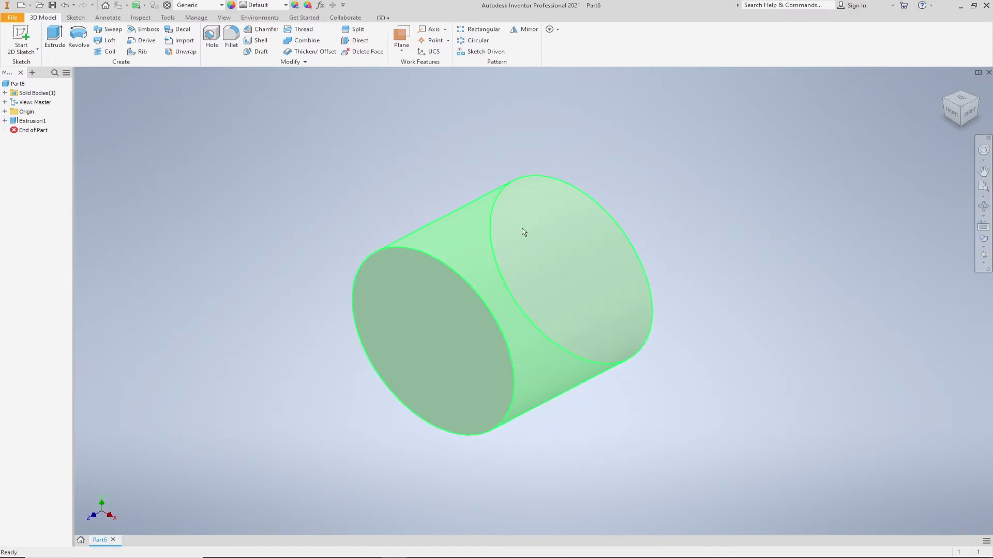
mouse_move(523, 233)
middle_mouse_down("shift")
mouse_move(566, 164)
mouse_move(598, 150)
mouse_move(625, 156)
mouse_move(551, 148)
mouse_move(436, 167)
mouse_move(472, 220)
mouse_move(473, 184)
mouse_move(412, 181)
mouse_move(445, 202)
mouse_move(492, 202)
mouse_move(826, 146)
middle_mouse_up("shift")
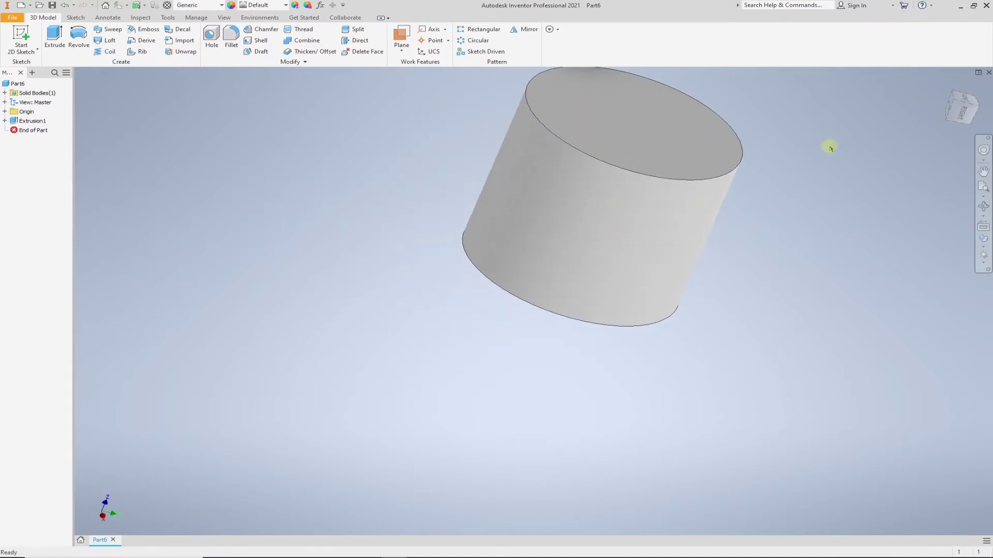
- Turn the cylinder to an upright isometric view and save it as Home, fitted to view
left_click(954, 105)
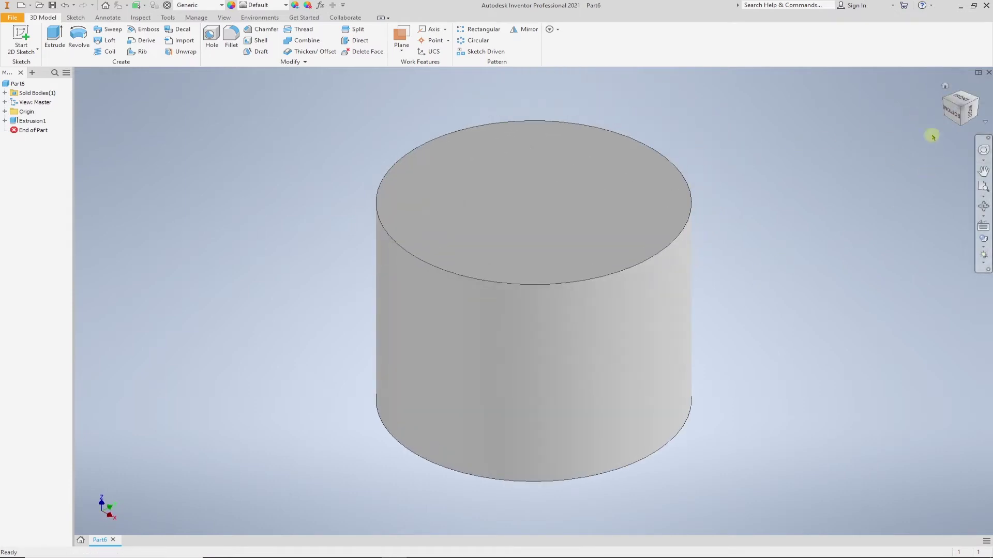
right_click(945, 87)
mouse_move(939, 144)
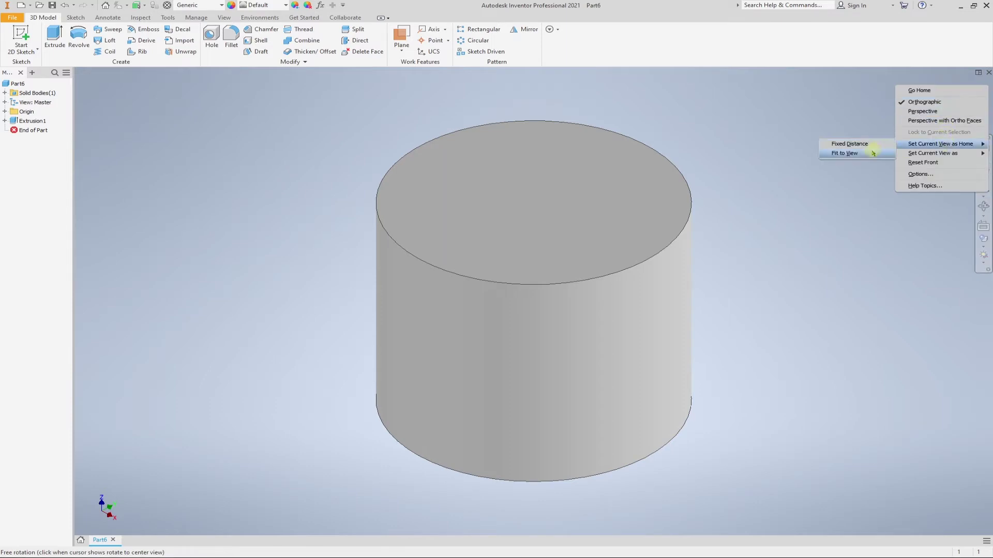
left_click(864, 153)
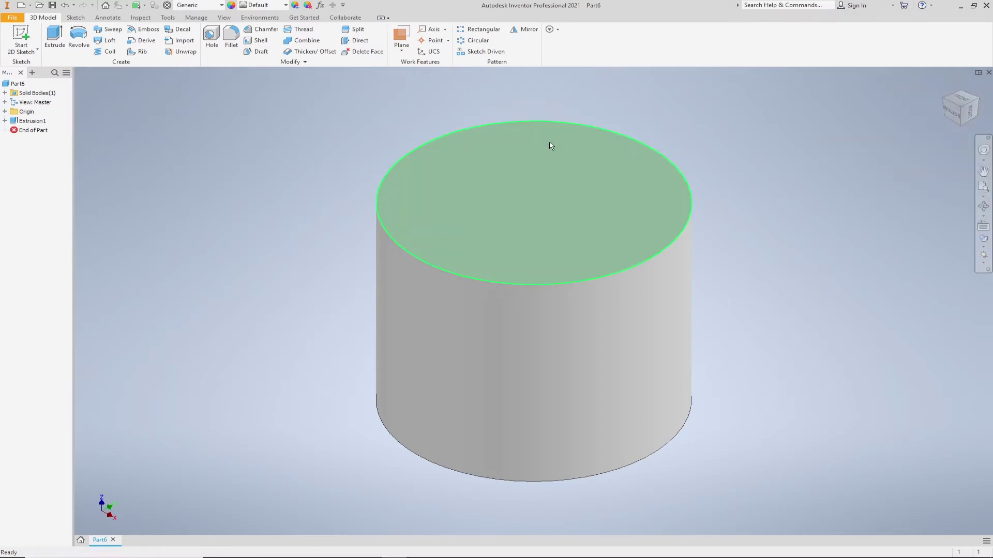
left_click(786, 194)
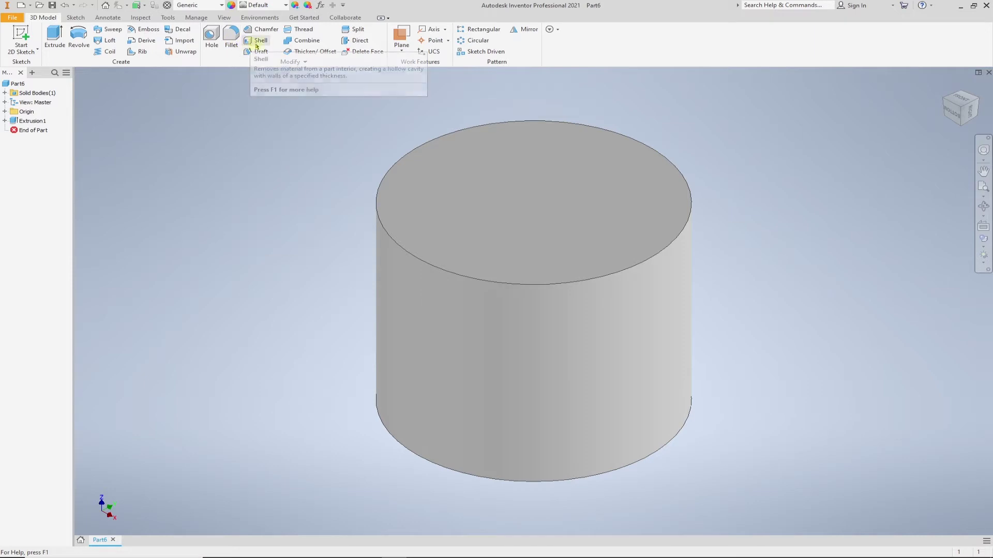
mouse_move(261, 41)
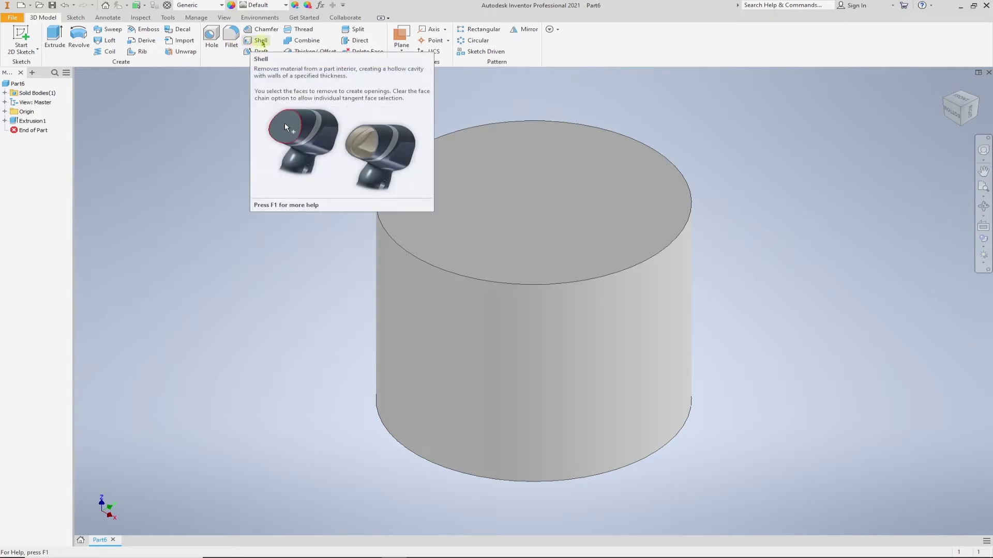
- Start a Shell and pick the cylinder's bottom face as the face to remove
left_click(255, 44)
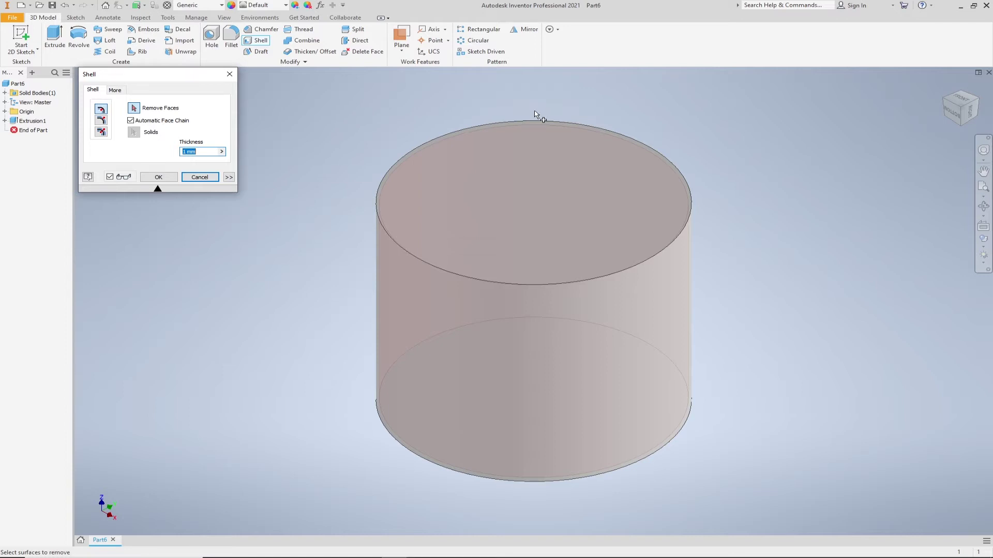
mouse_move(488, 246)
middle_mouse_down("shift")
mouse_move(481, 235)
mouse_move(506, 172)
middle_mouse_up("shift")
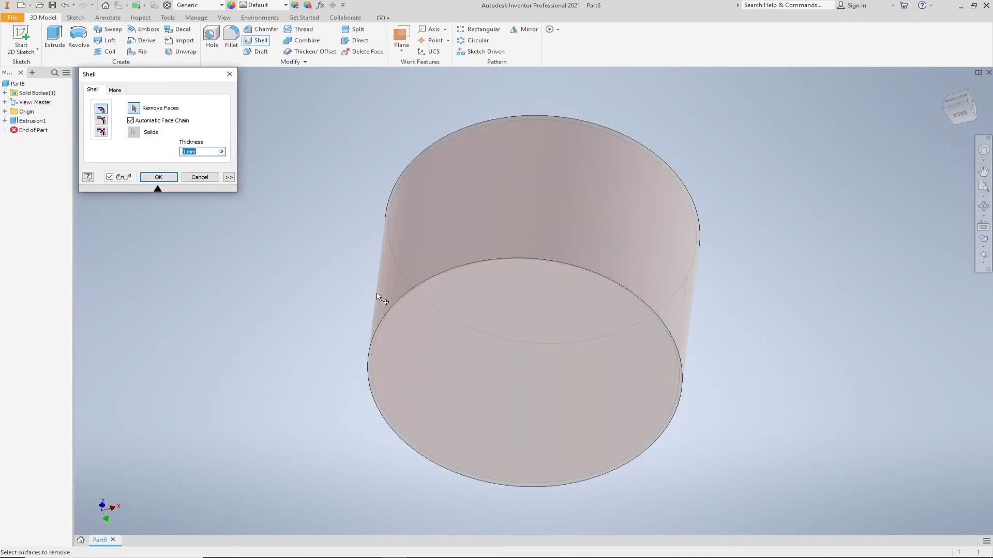
left_click(532, 312)
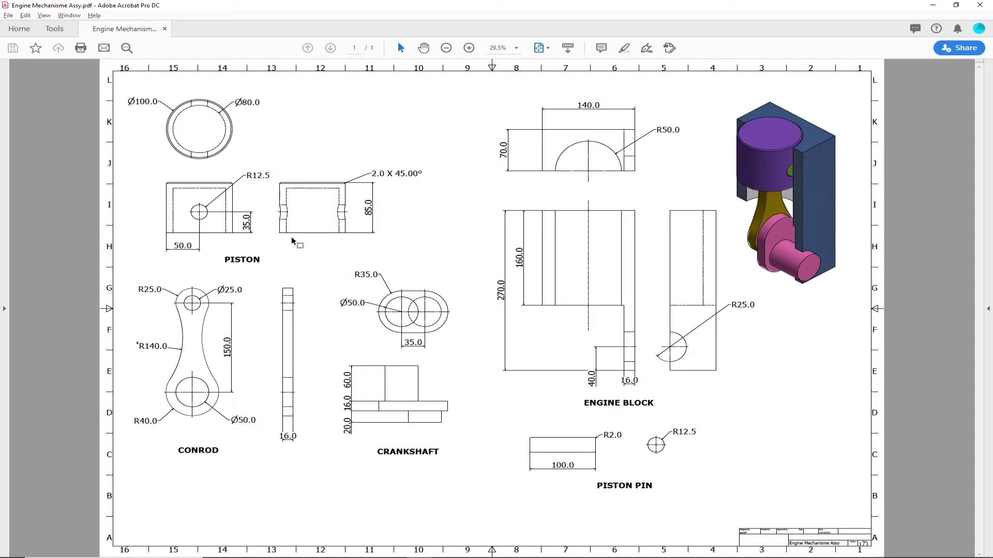
- Apply the shell with 10 mm wall thickness, leaving the bottom open
key("alt+Tab")
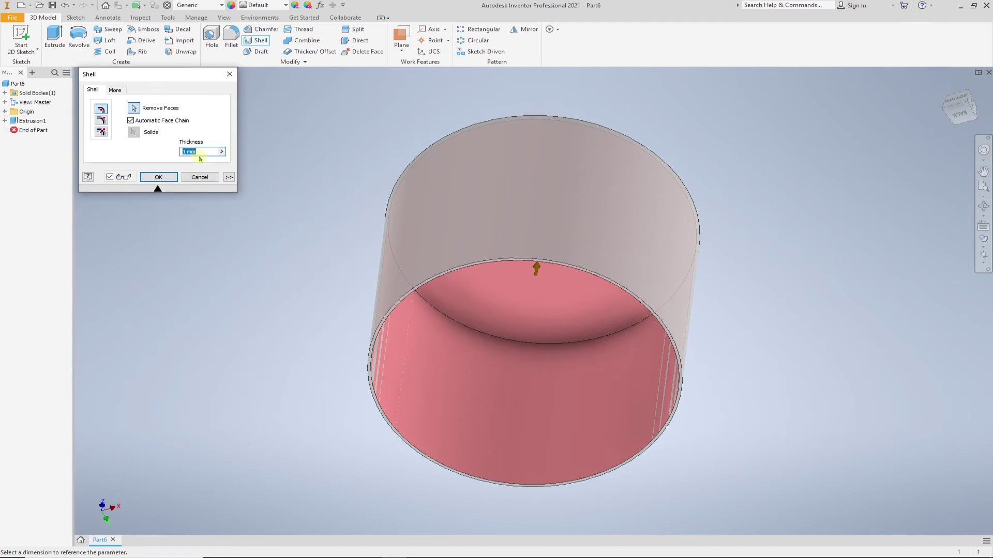
type("10")
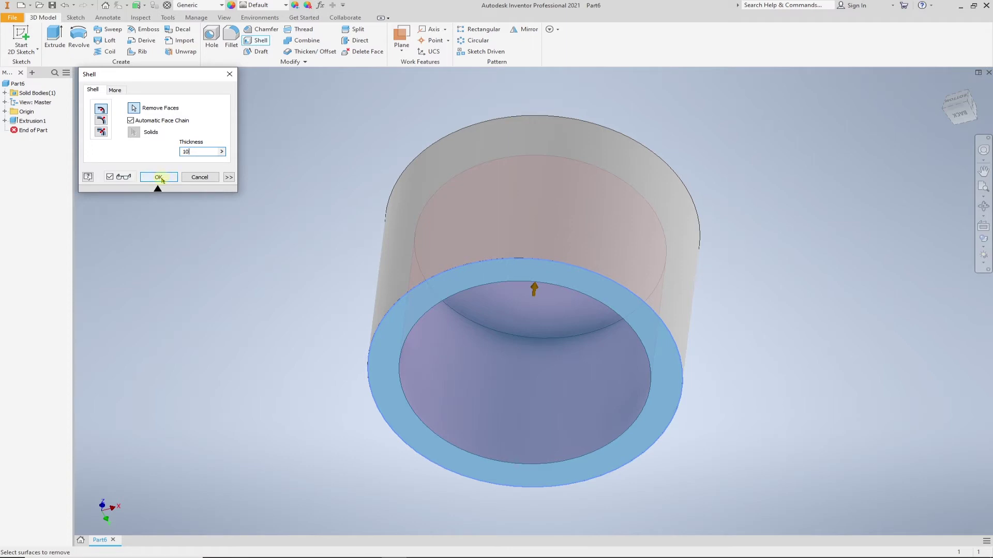
left_click(159, 178)
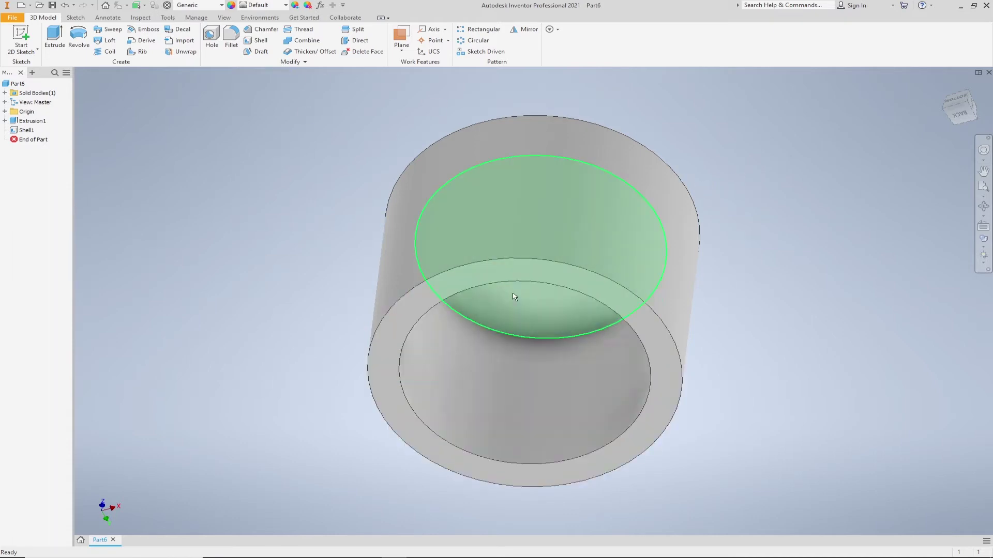
left_click(301, 237)
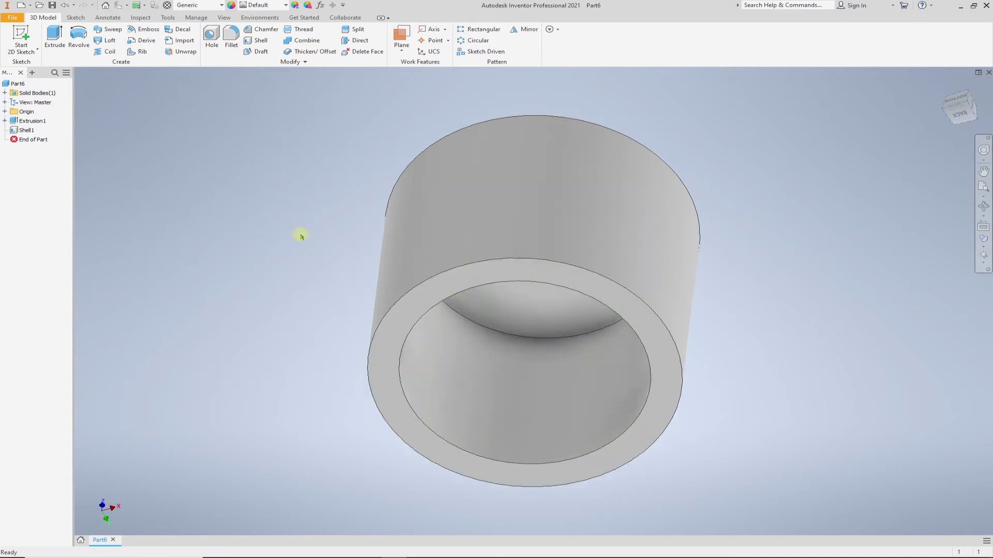
left_click(142, 18)
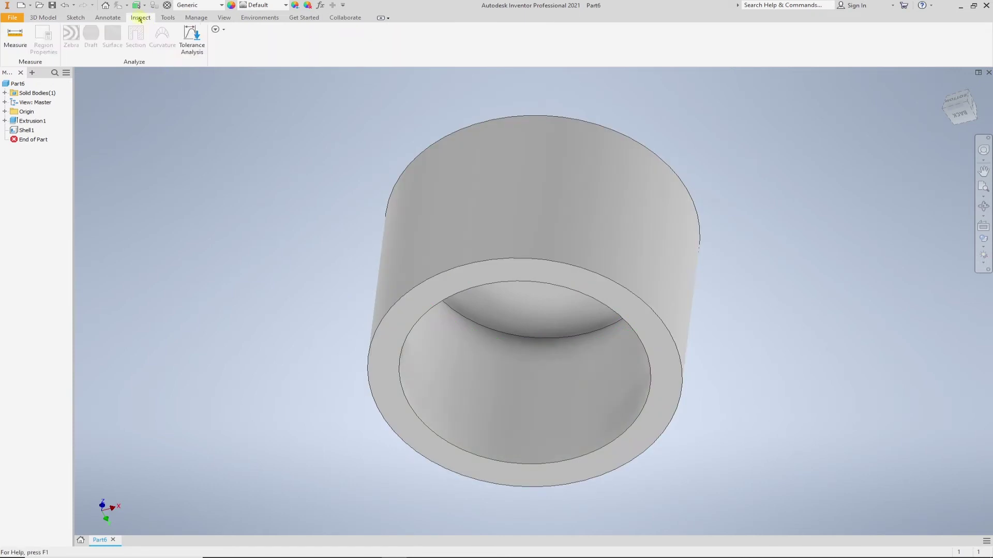
left_click(15, 38)
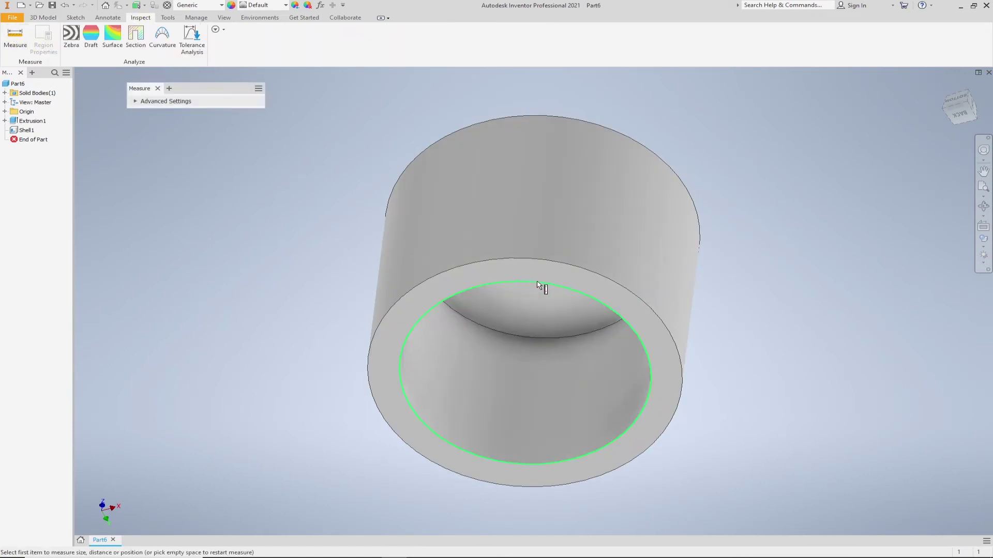
left_click(537, 286)
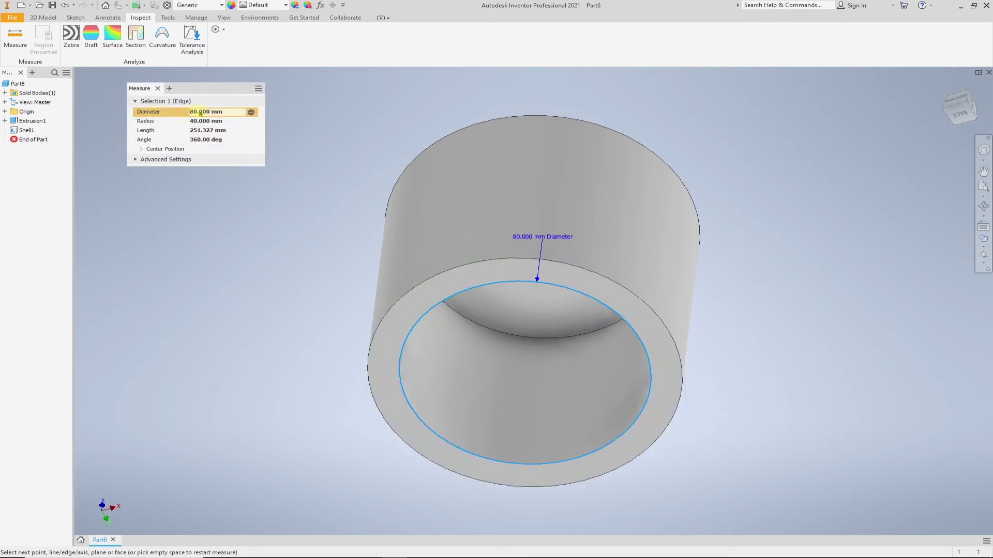
mouse_move(205, 112)
left_click(158, 89)
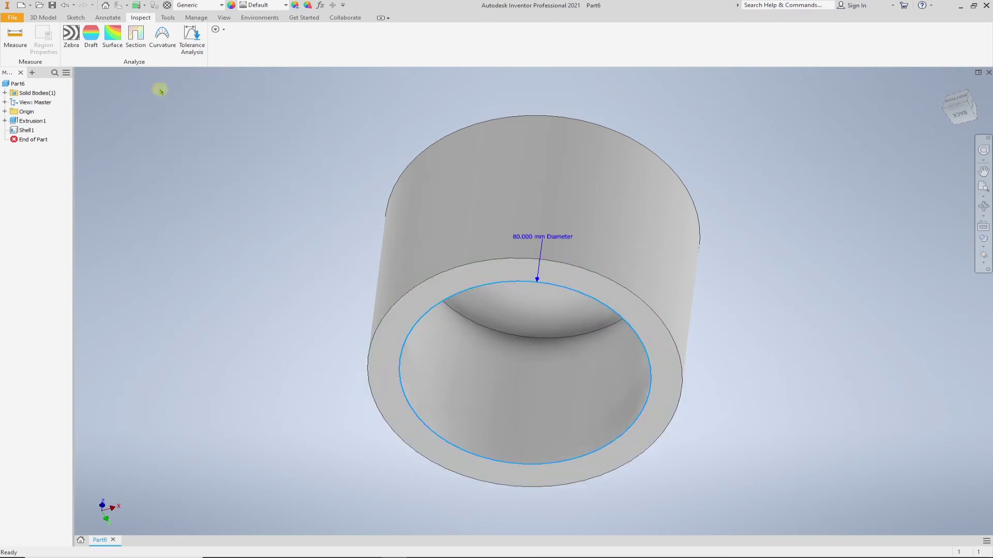
mouse_move(846, 201)
middle_mouse_down("shift")
mouse_move(836, 218)
mouse_move(765, 238)
mouse_move(848, 251)
mouse_move(764, 245)
mouse_move(725, 224)
mouse_move(754, 281)
mouse_move(755, 273)
middle_mouse_up("shift")
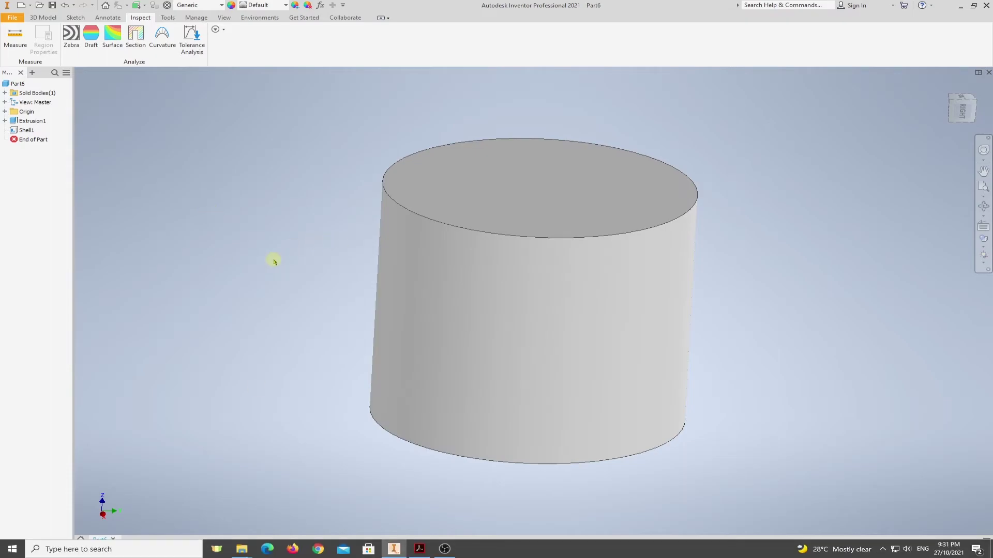
key("alt+Tab")
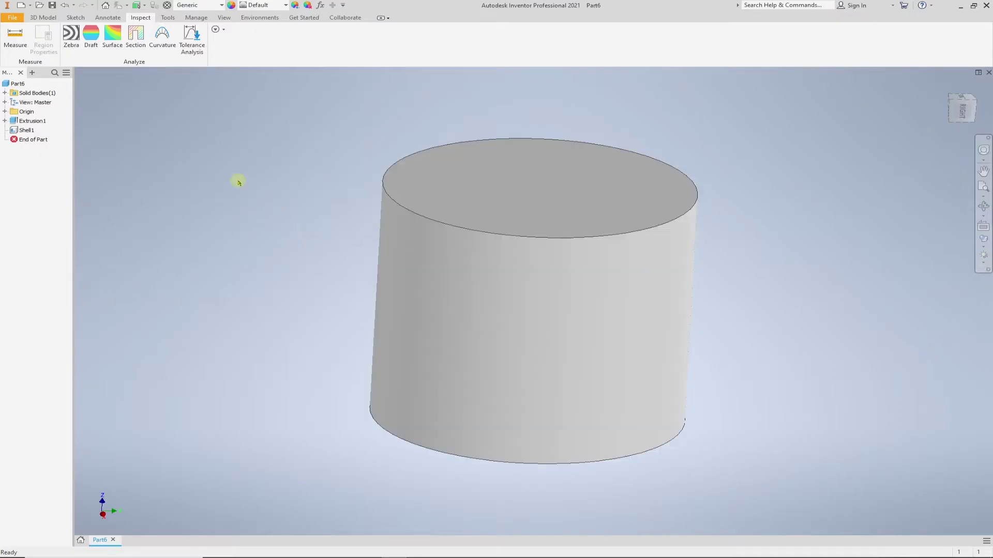
left_click(54, 23)
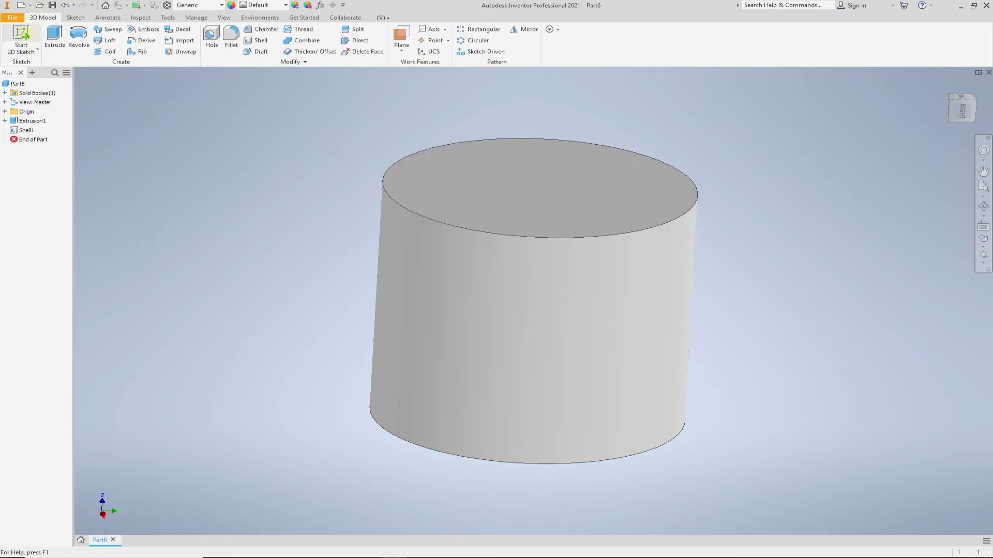
- Create Sketch2 on the YZ origin plane, picked from the browser's Origin folder
left_click(21, 35)
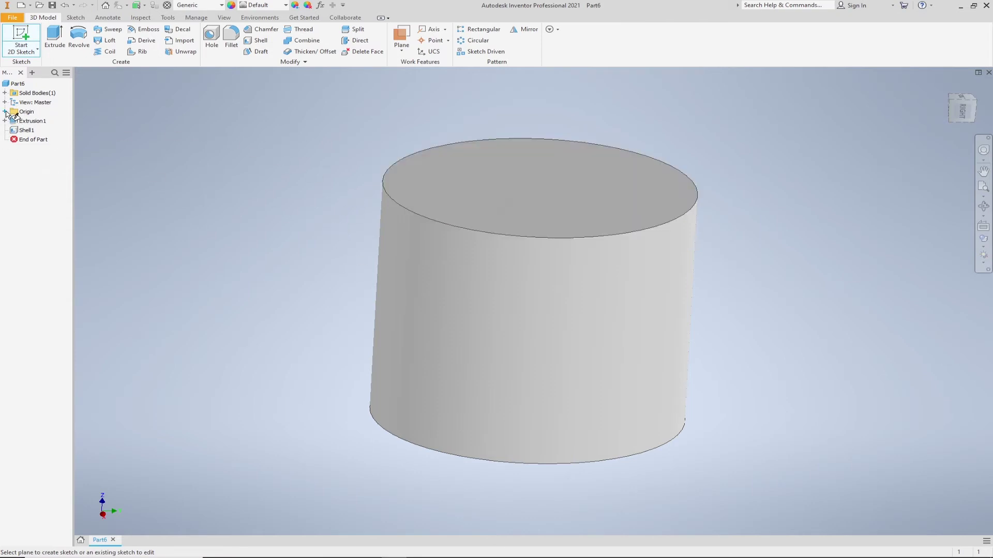
left_click(5, 112)
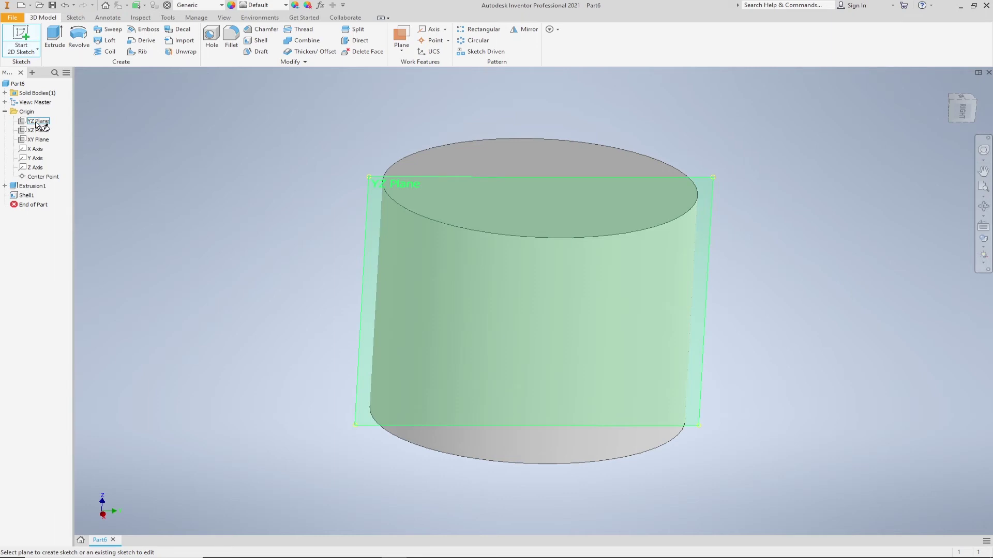
middle_click_drag(891, 112, 775, 148, "shift")
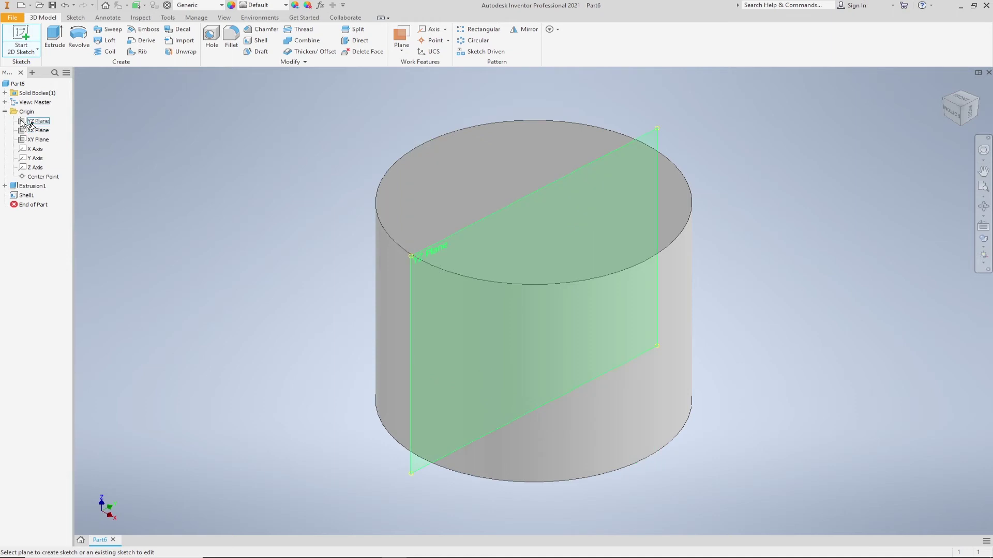
left_click(28, 123)
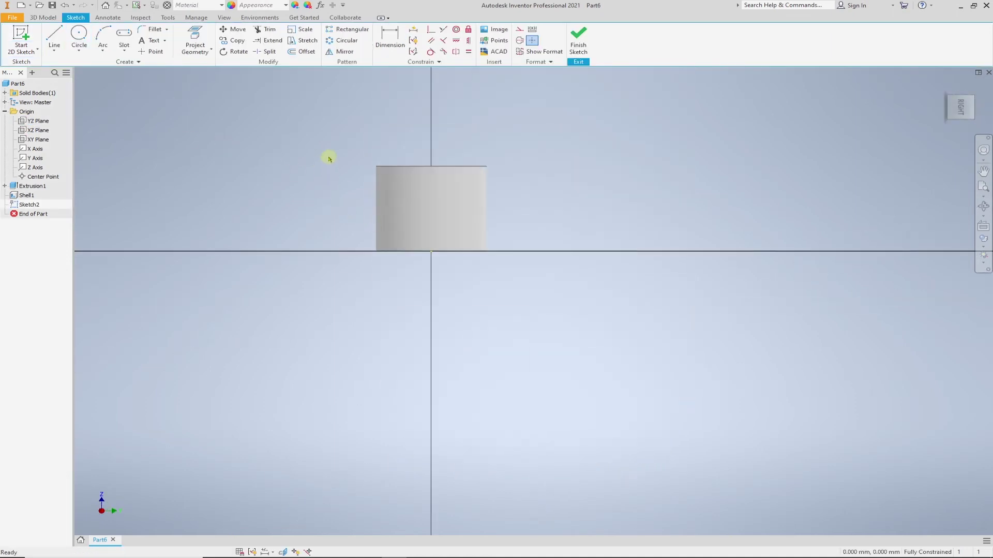
- Draw a 25 mm diameter circle on the cylinder's side view
left_click(80, 34)
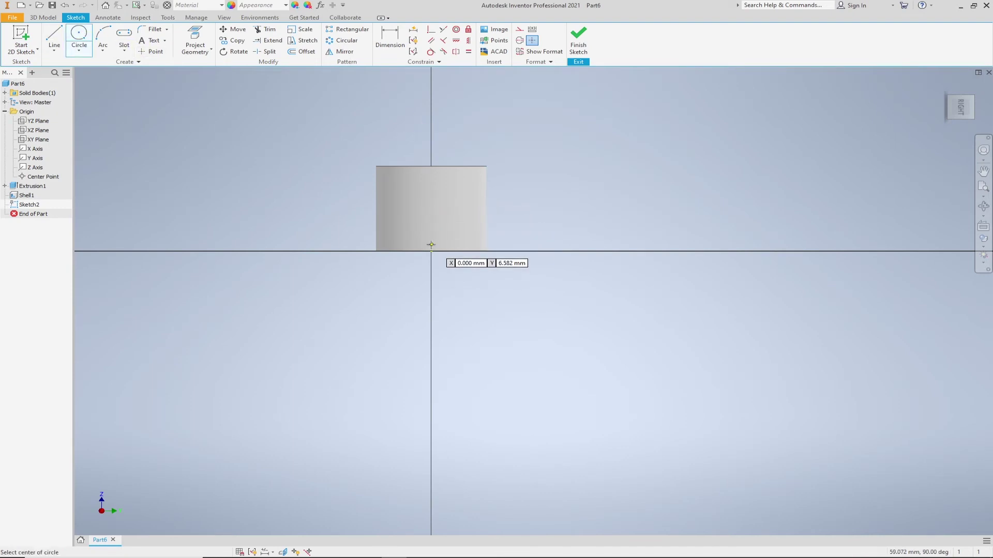
left_click(430, 216)
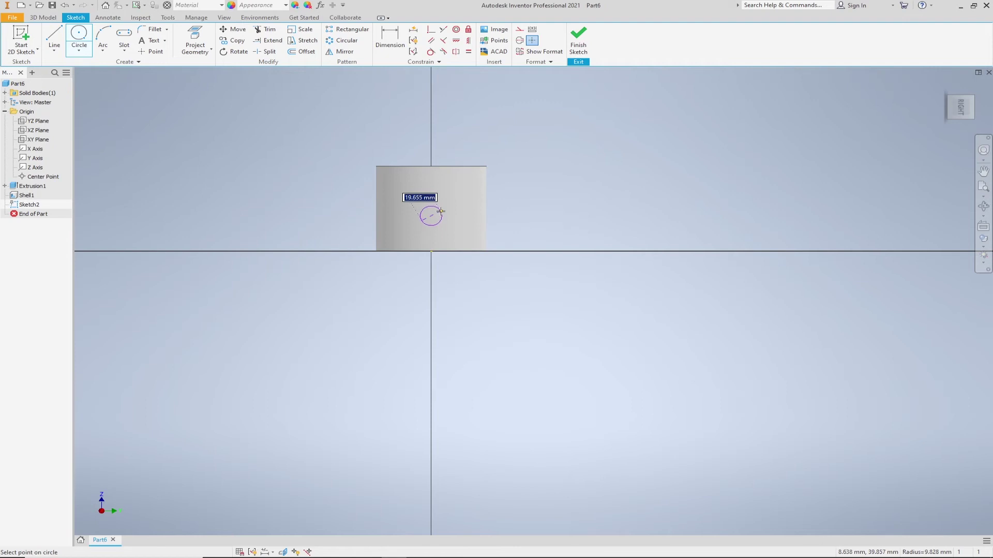
type("25.000")
key("Return")
- Dimension the circle centre 35 mm up from the bottom edge
left_click(398, 45)
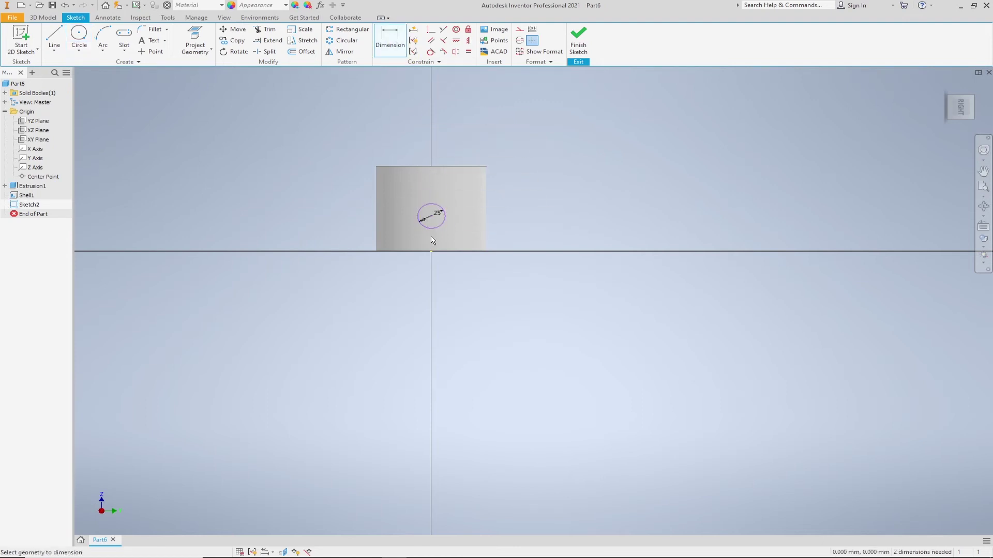
scroll(434, 239, "down", 5)
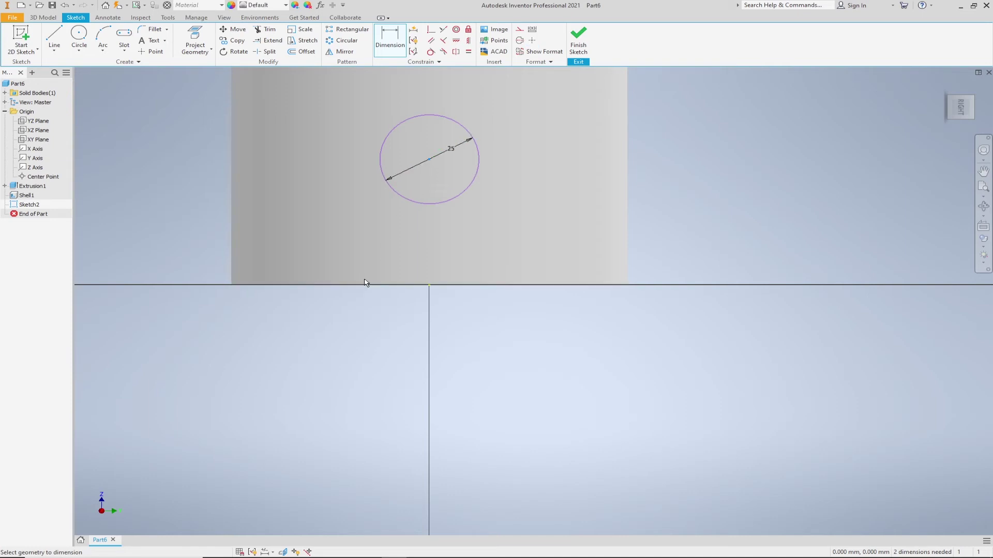
left_click(417, 284)
left_click(719, 232)
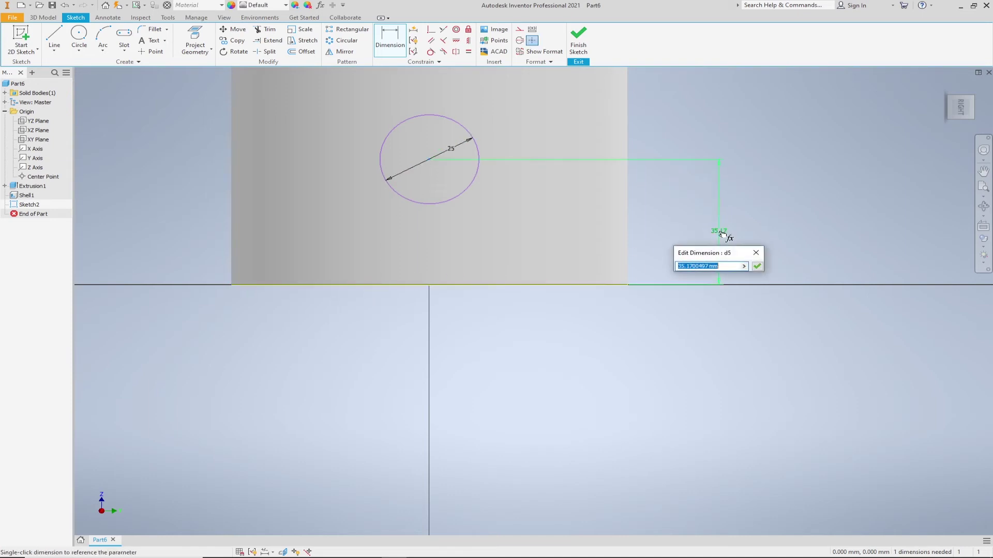
type("35")
key("Return")
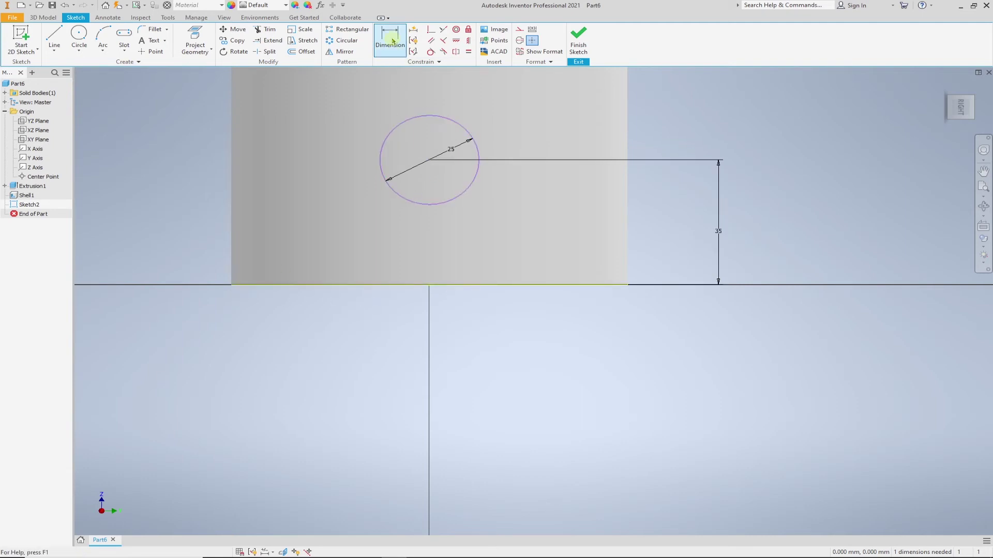
- Check the PDF drawing, then zoom and pan to the face's lower-left corner
key("alt+Tab")
key("alt+Tab")
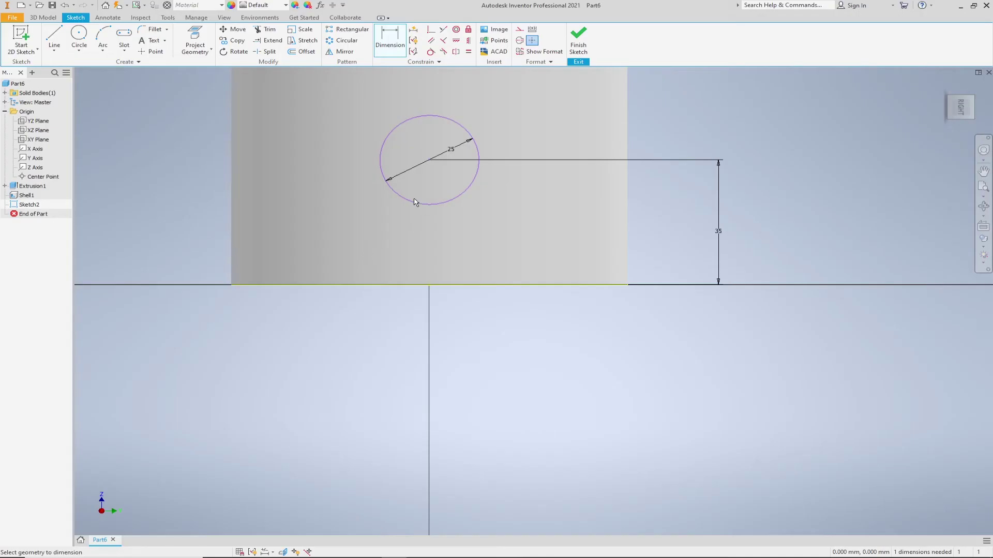
left_click(390, 41)
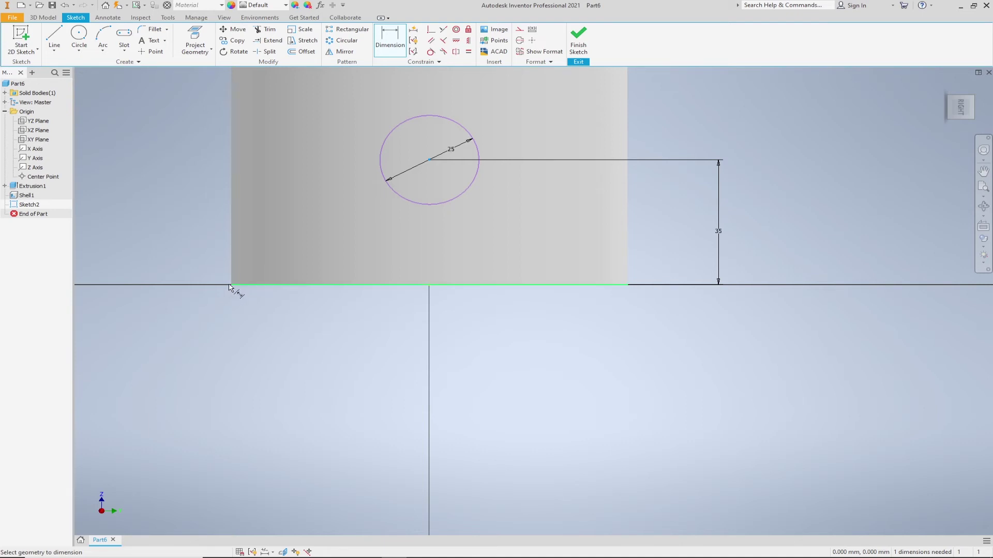
scroll(233, 286, "up", 5)
scroll(254, 284, "up", 1)
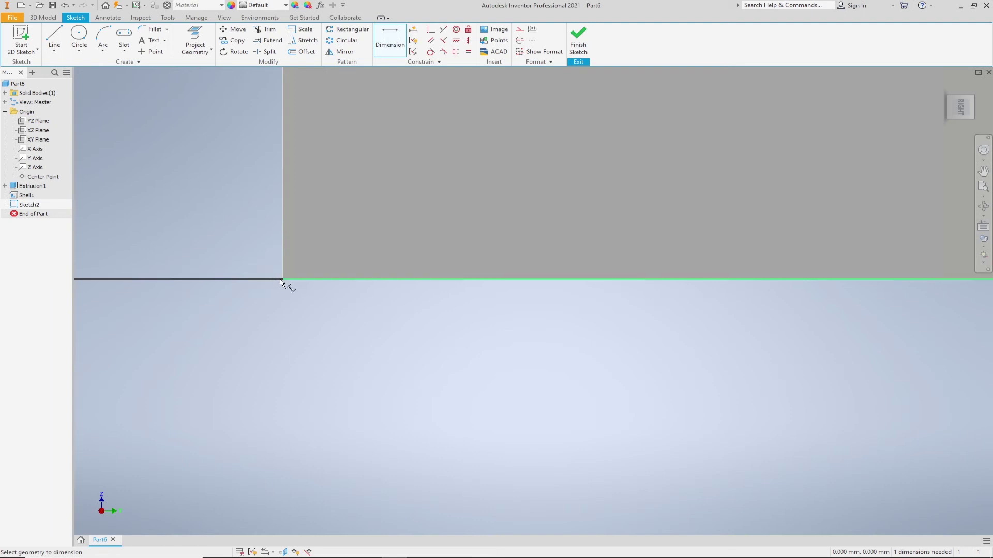
middle_click_drag(310, 308, 214, 326)
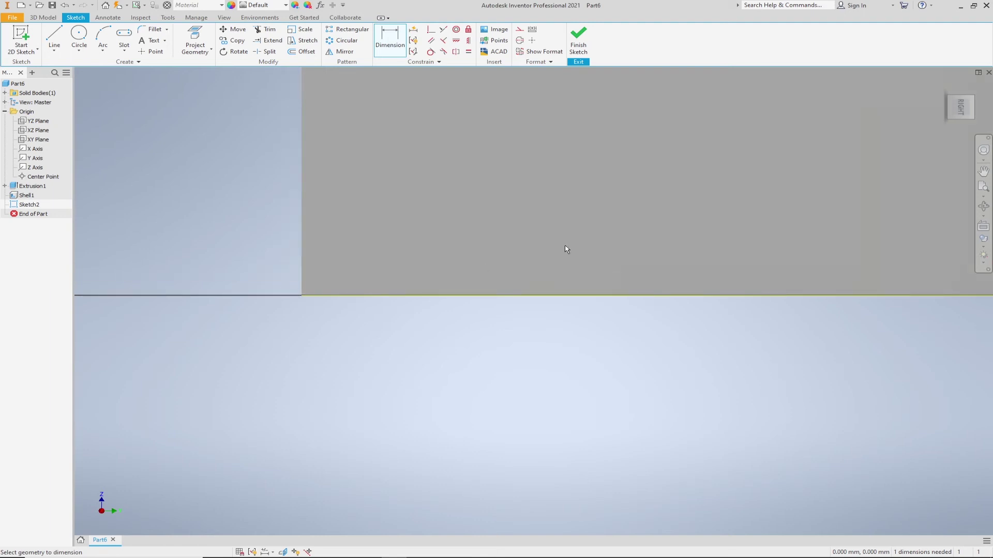
scroll(279, 308, "up", 2)
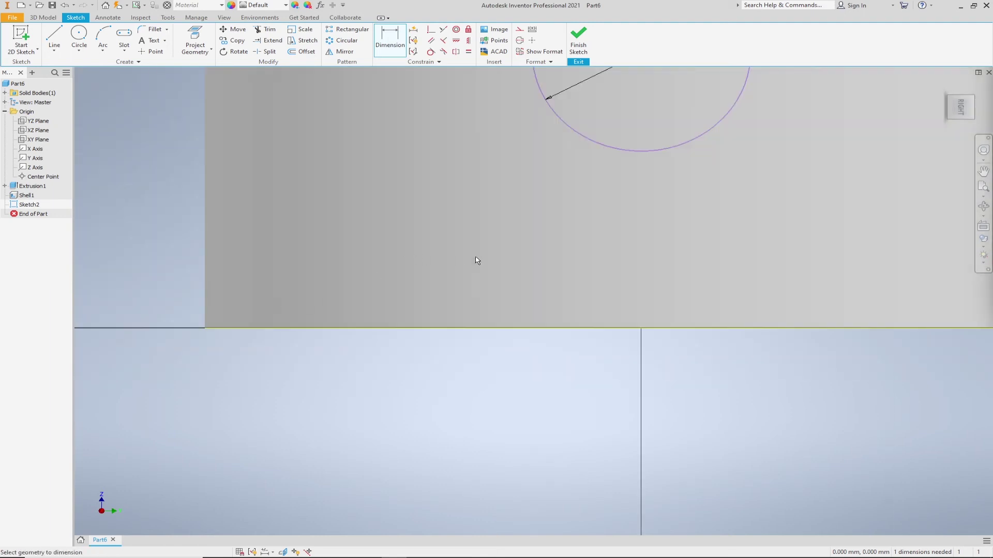
scroll(474, 259, "up", 2)
scroll(406, 295, "up", 2)
key("g")
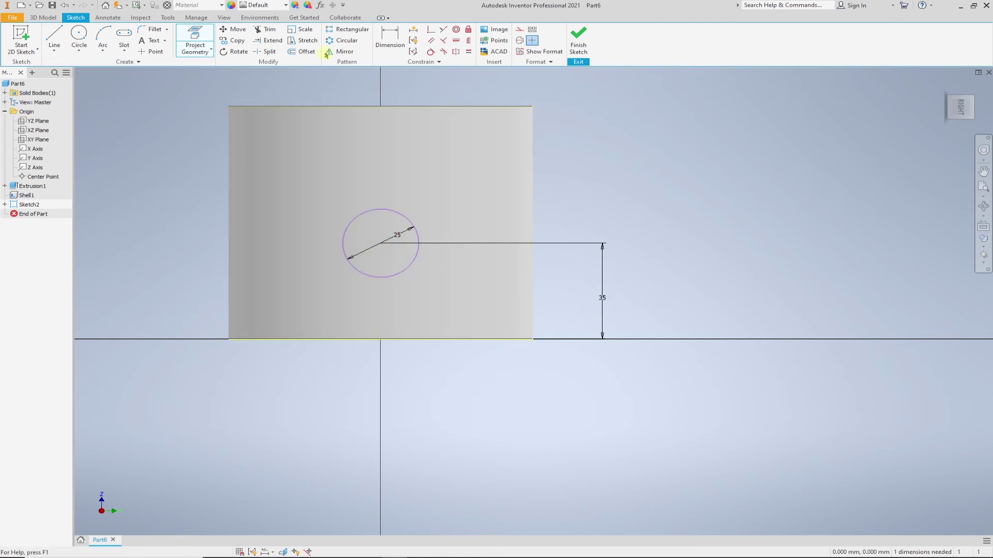
- Add a 50 mm horizontal dimension from the lower-left corner to the circle centre and finish the sketch
left_click(393, 42)
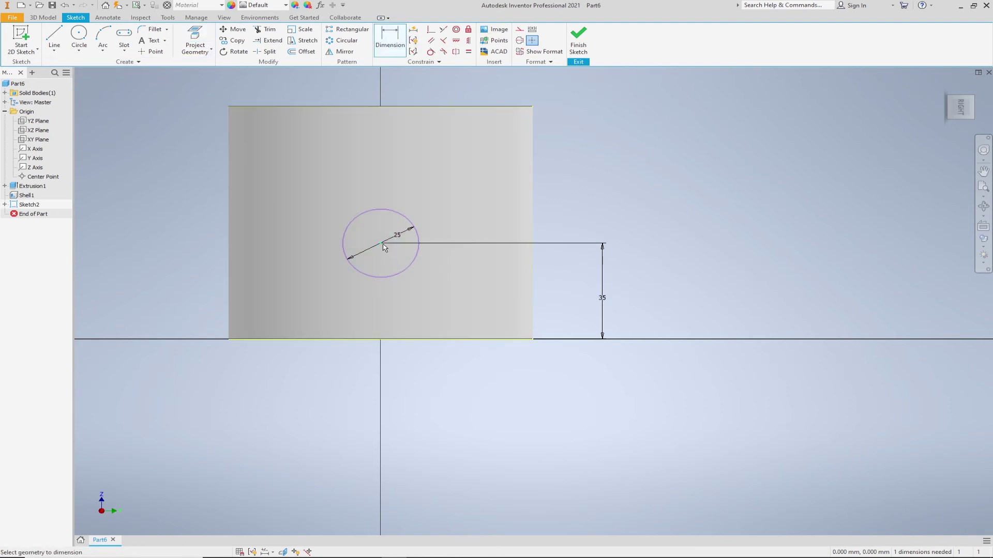
left_click(229, 340)
left_click(318, 383)
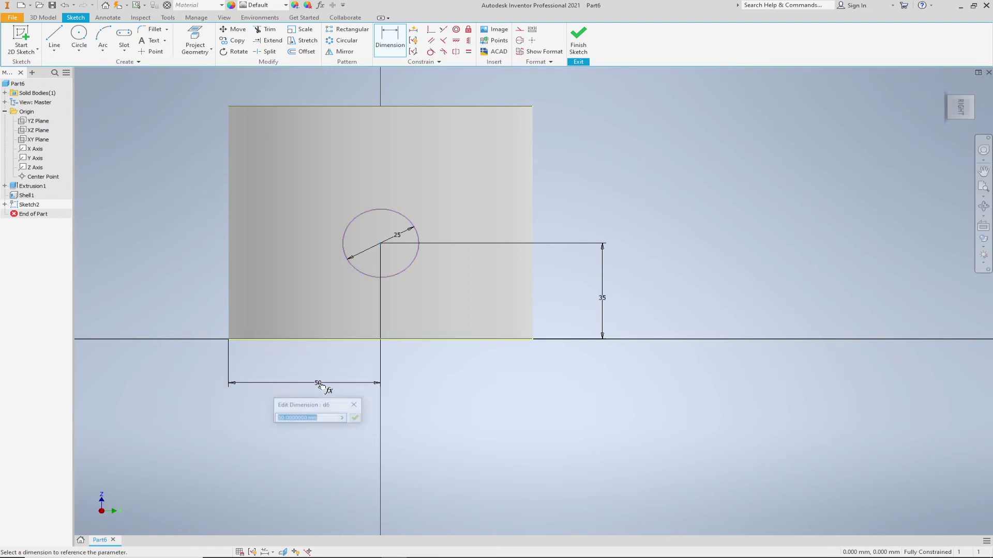
left_click(362, 422)
left_click(358, 420)
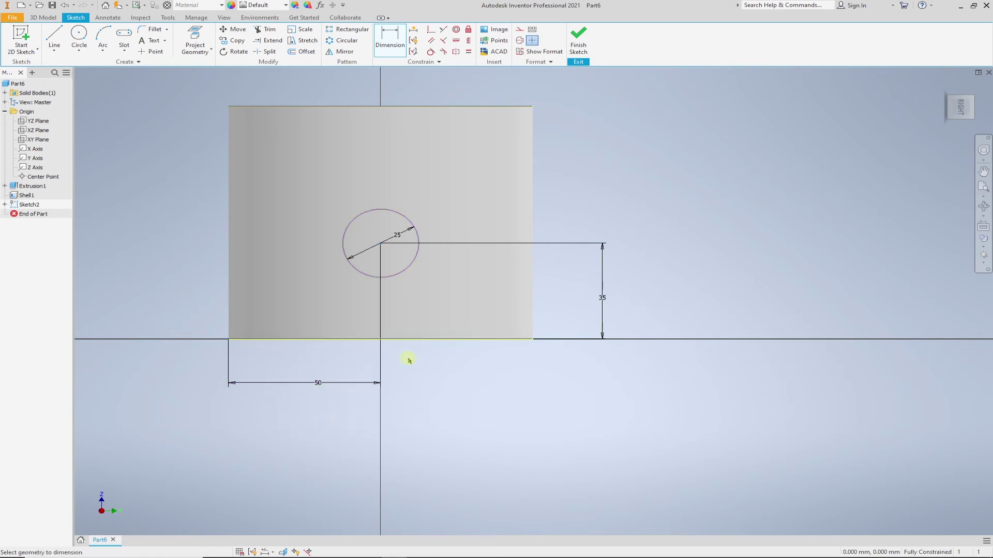
left_click(578, 38)
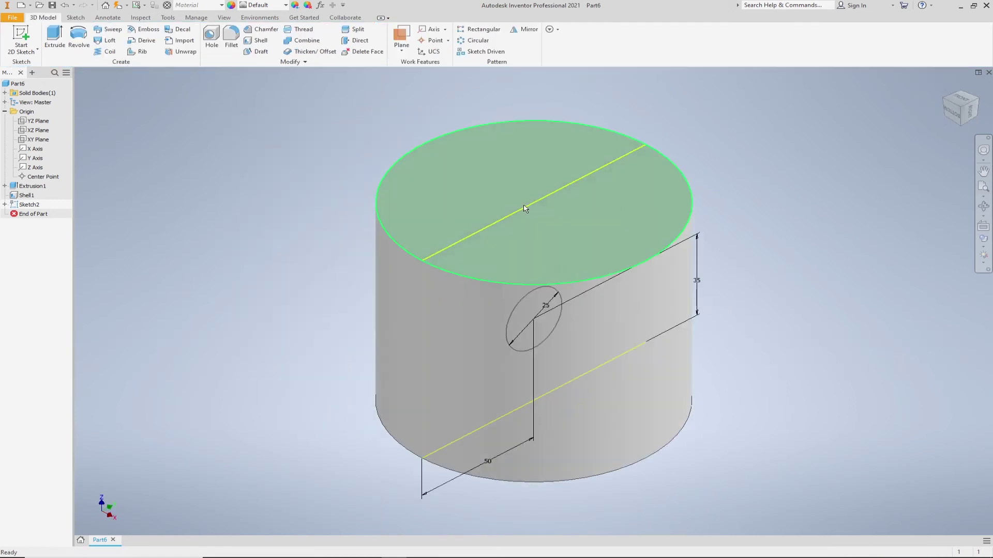
left_click(134, 78)
- Extrude-cut the 25 mm circle symmetrically Through All to form the cross hole
key("e")
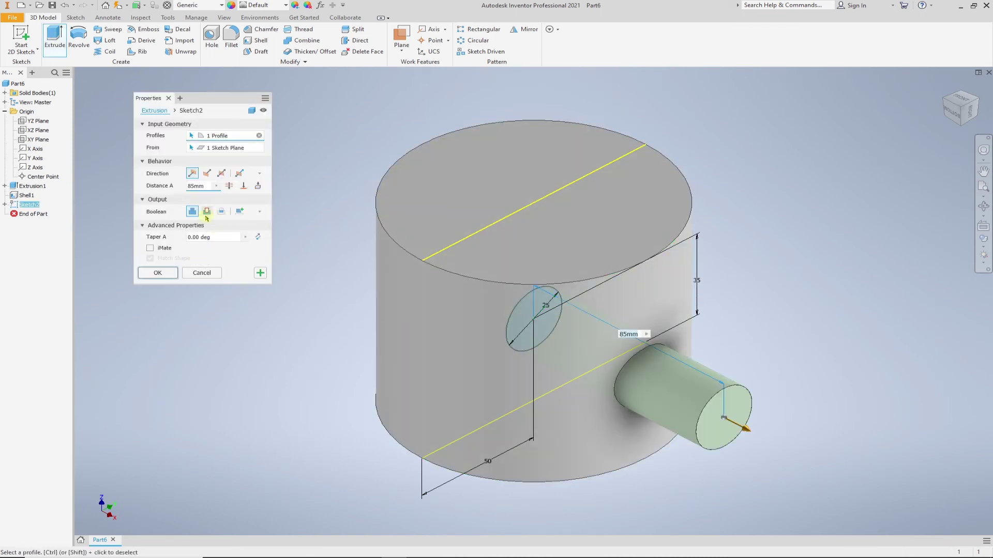
left_click(207, 212)
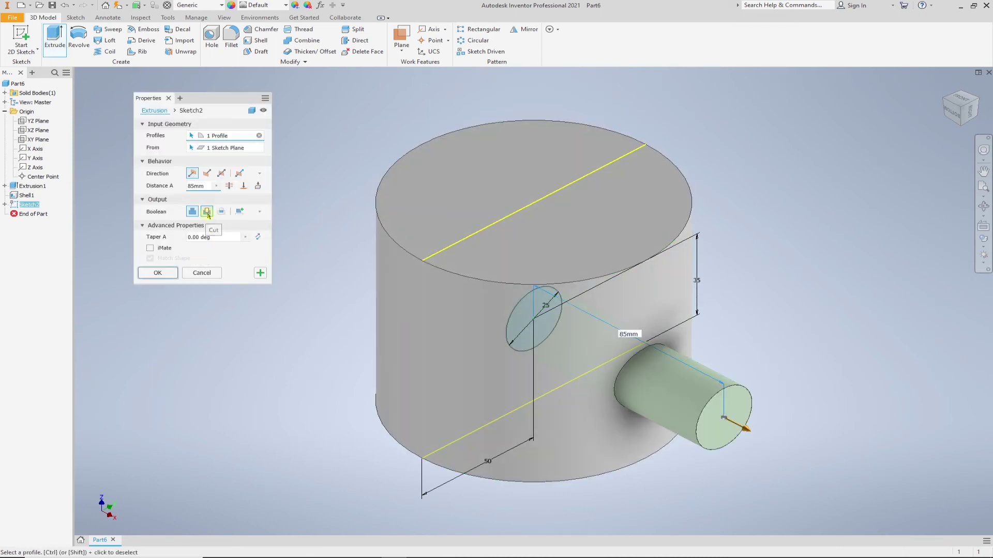
left_click(222, 173)
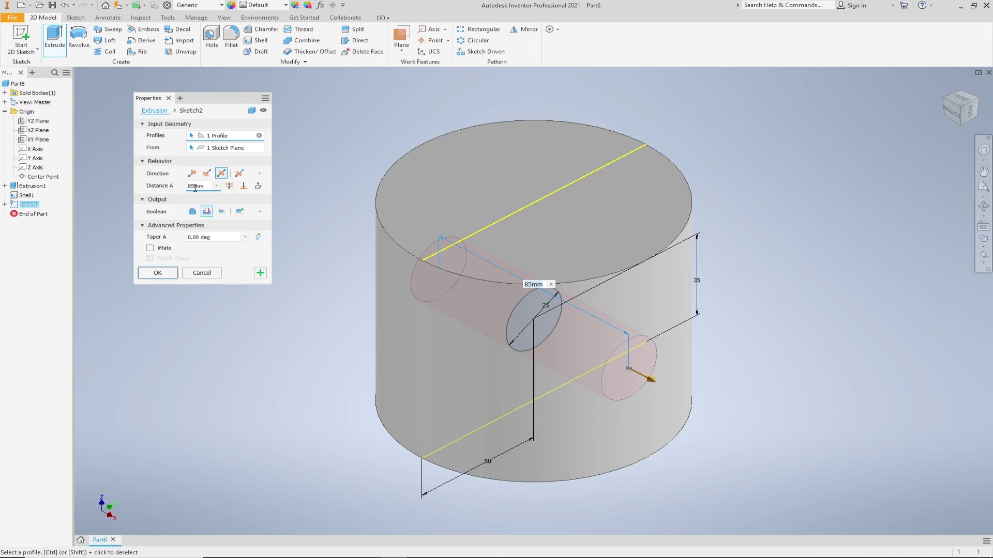
left_click(230, 186)
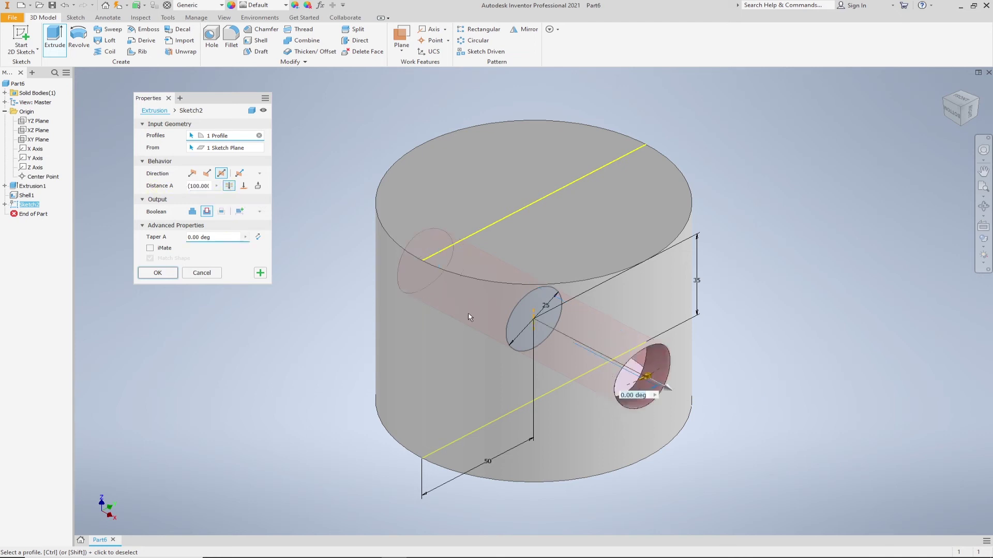
mouse_move(629, 349)
middle_mouse_down("shift")
mouse_move(560, 321)
mouse_move(698, 348)
mouse_move(568, 343)
middle_mouse_up("shift")
left_click(158, 273)
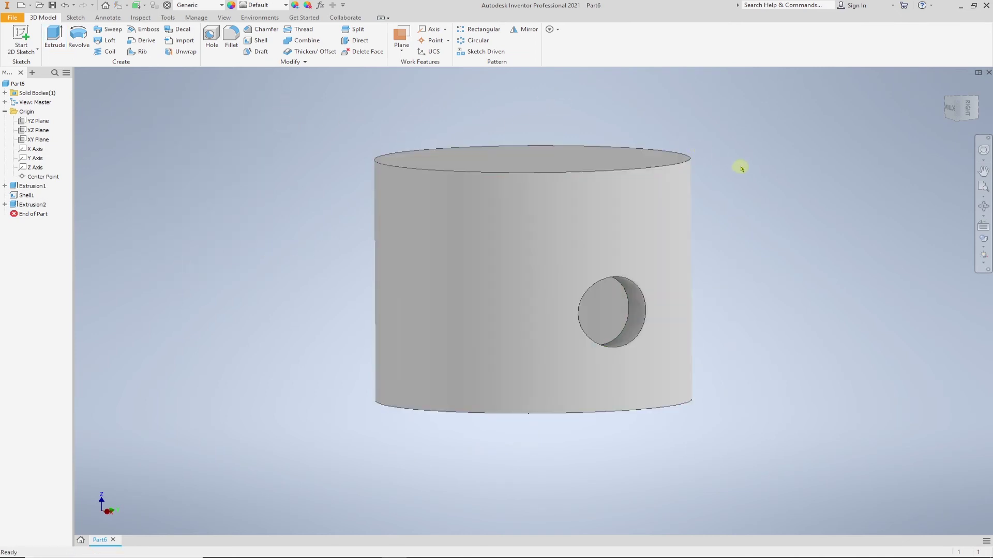
- Orbit to view the piston's top face and start the Chamfer tool
middle_click_drag(742, 166, 762, 190, "shift")
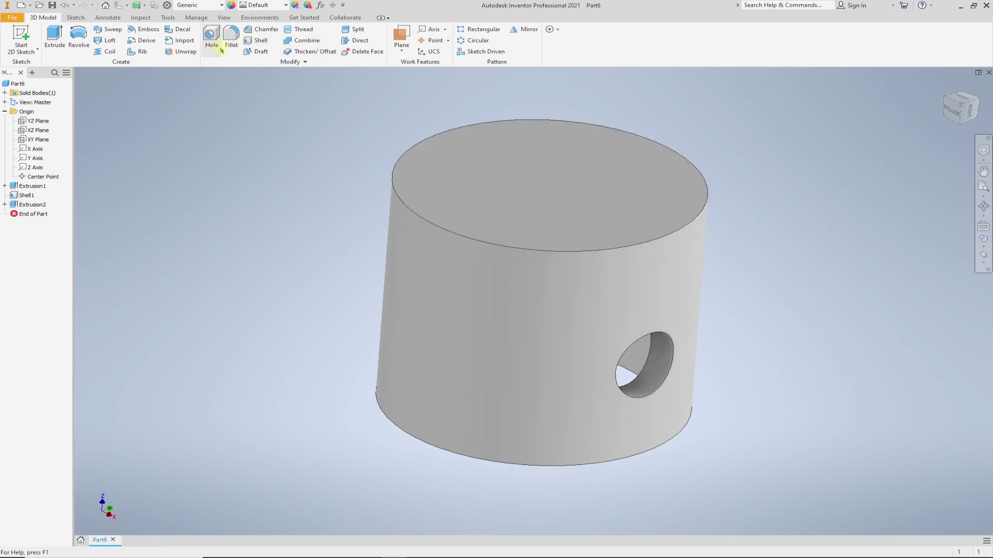
left_click(261, 32)
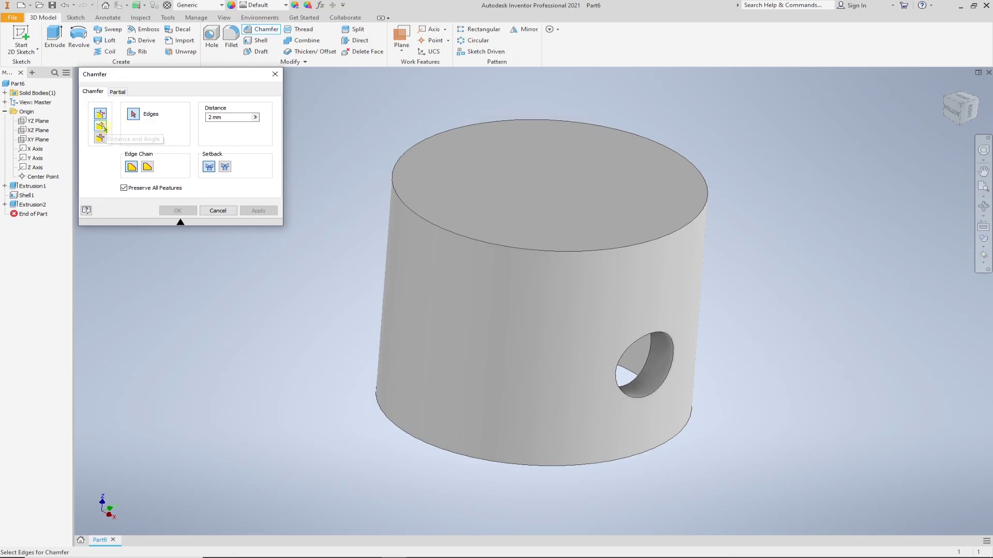
- Chamfer the piston's top outer edge by distance and angle, 2 mm at 45 deg, referencing the top face
left_click(101, 127)
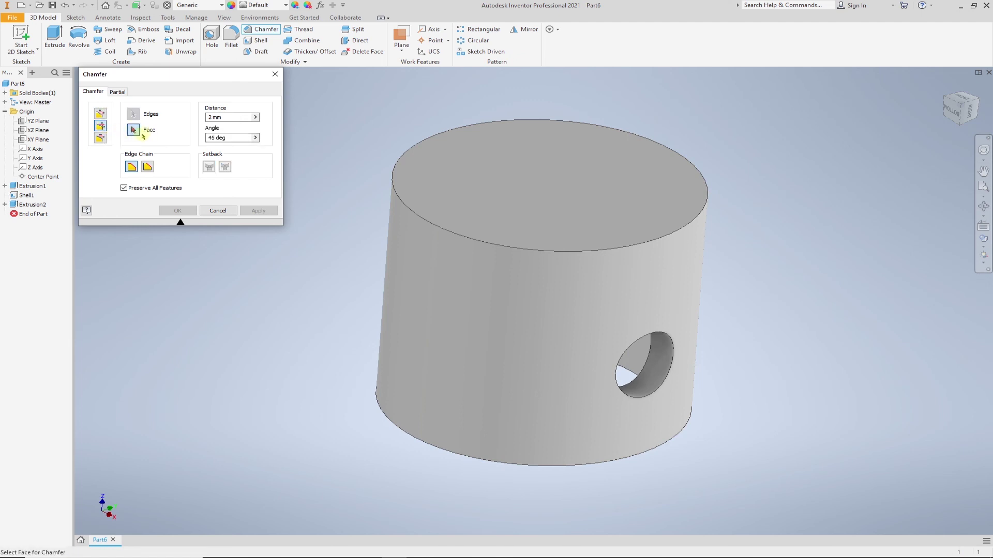
left_click(517, 187)
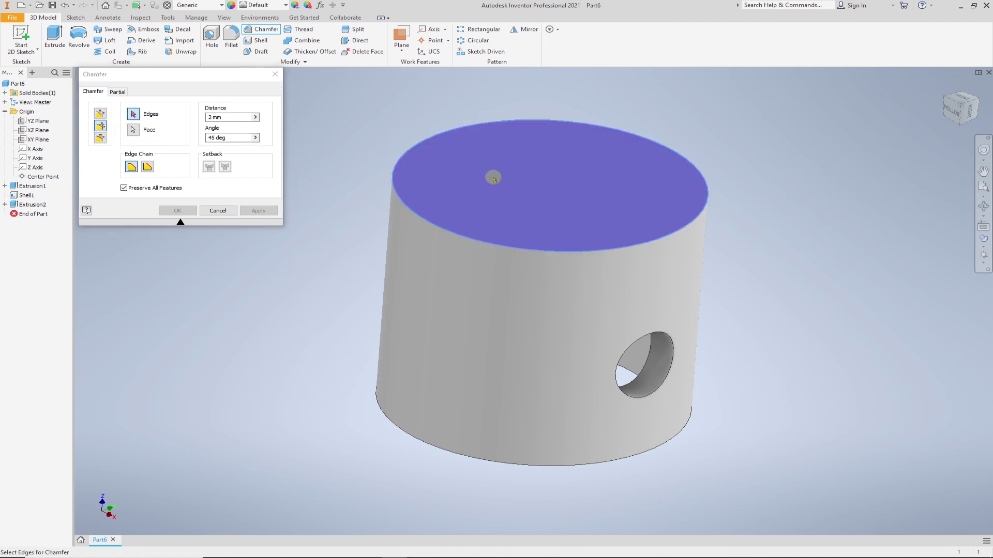
left_click(436, 226)
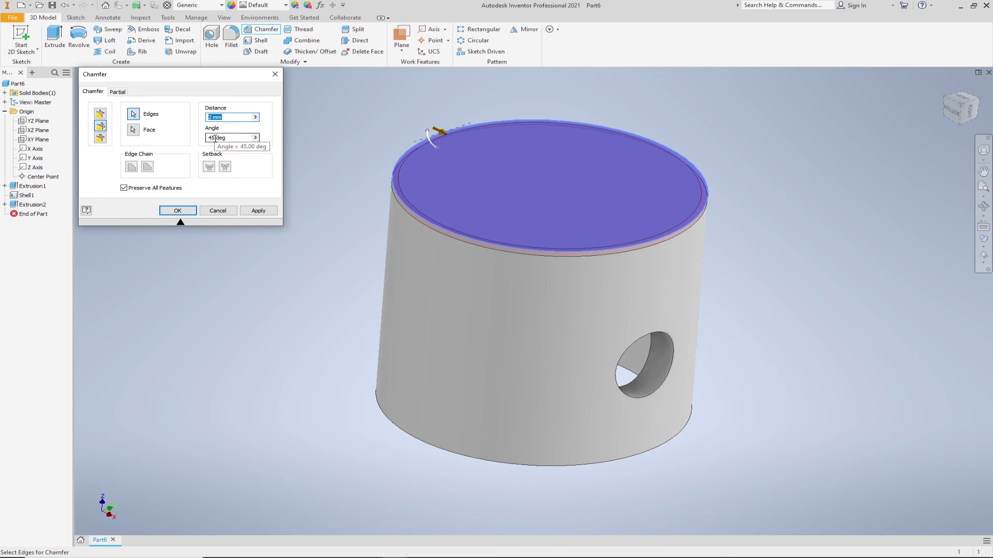
left_click(177, 211)
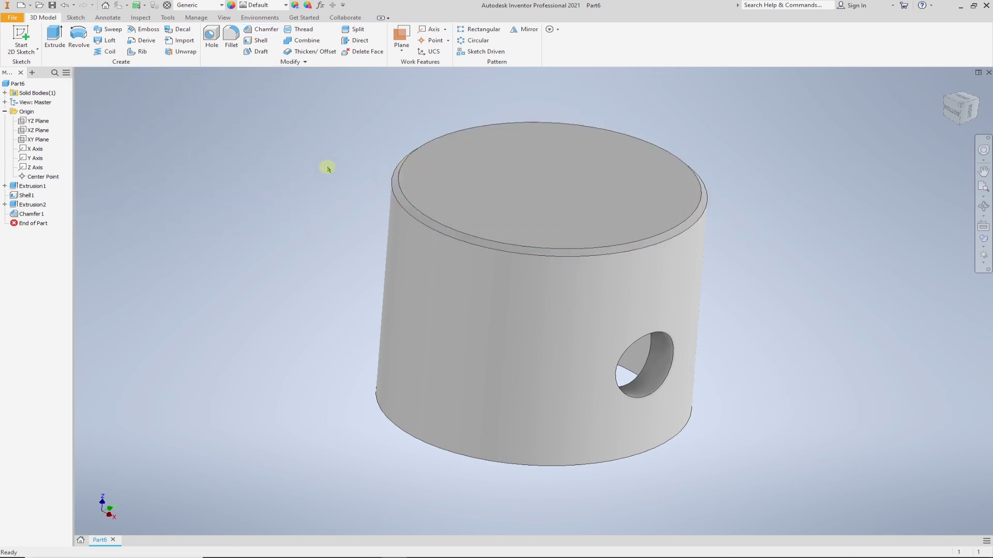
- Return to the Home view, apply the Magenta appearance to the piston, and begin saving the part
mouse_move(960, 107)
left_click(948, 88)
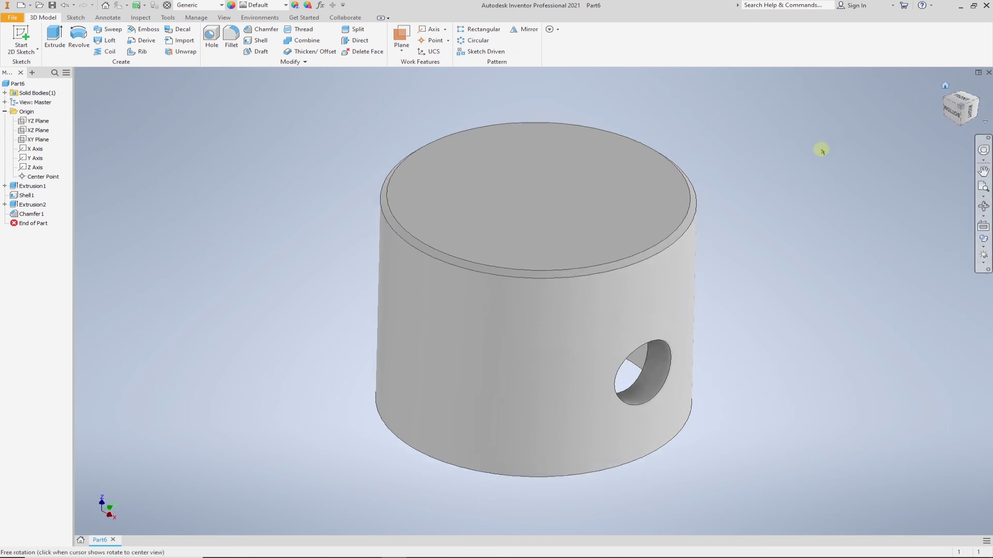
left_click(286, 5)
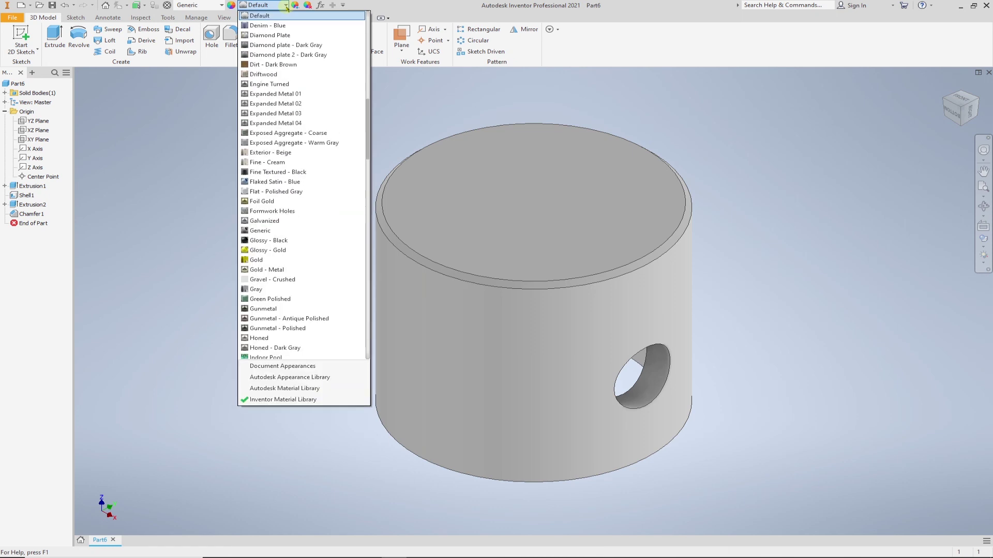
scroll(295, 289, "down", 4)
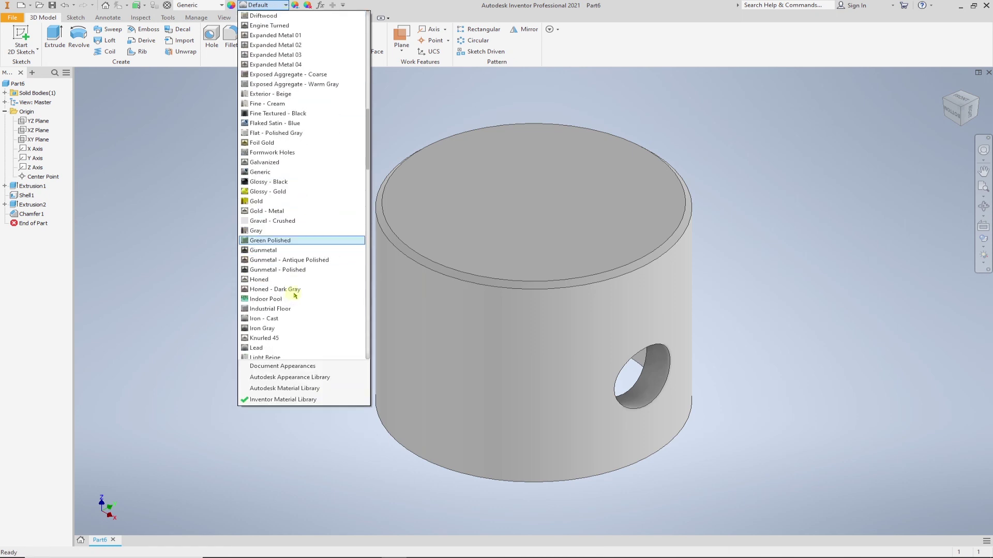
scroll(286, 315, "down", 3)
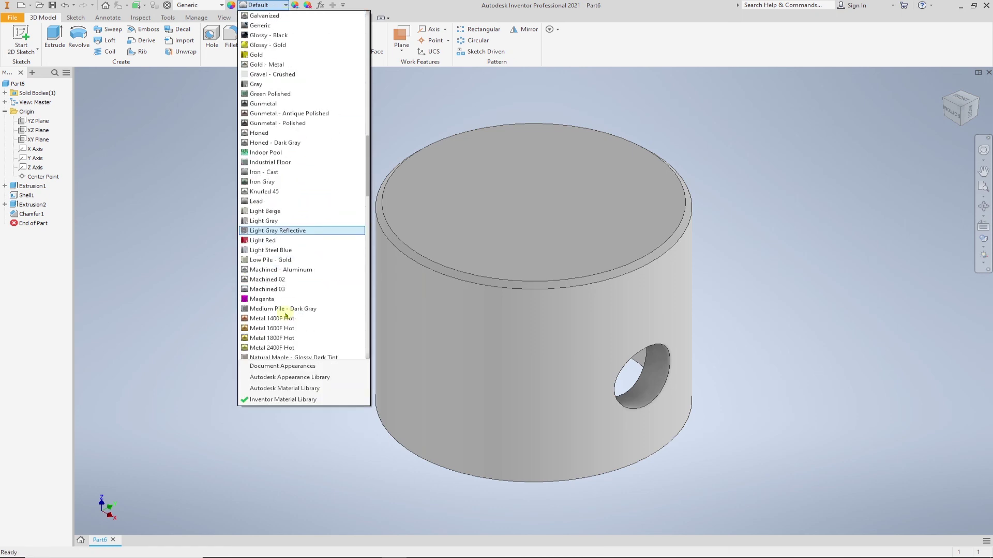
left_click(274, 299)
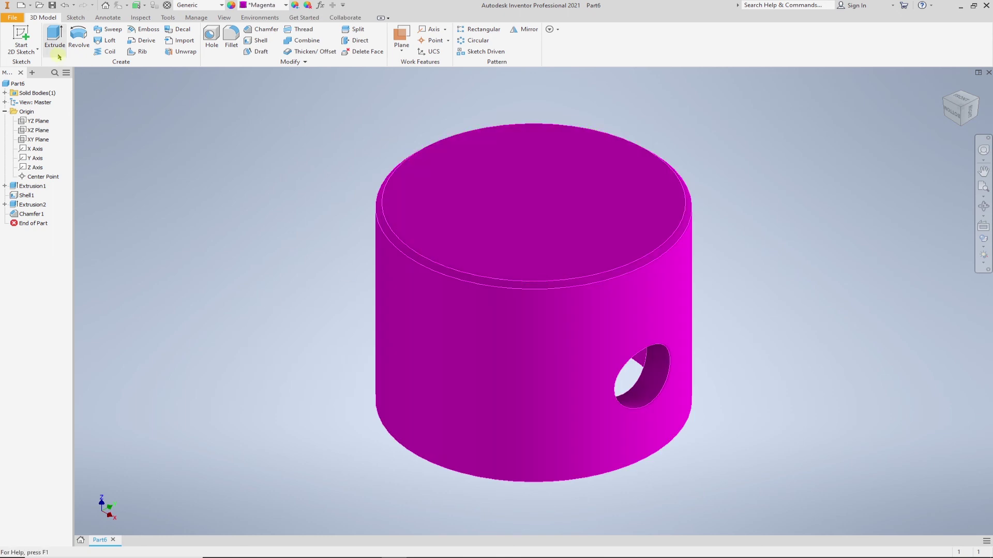
left_click(52, 5)
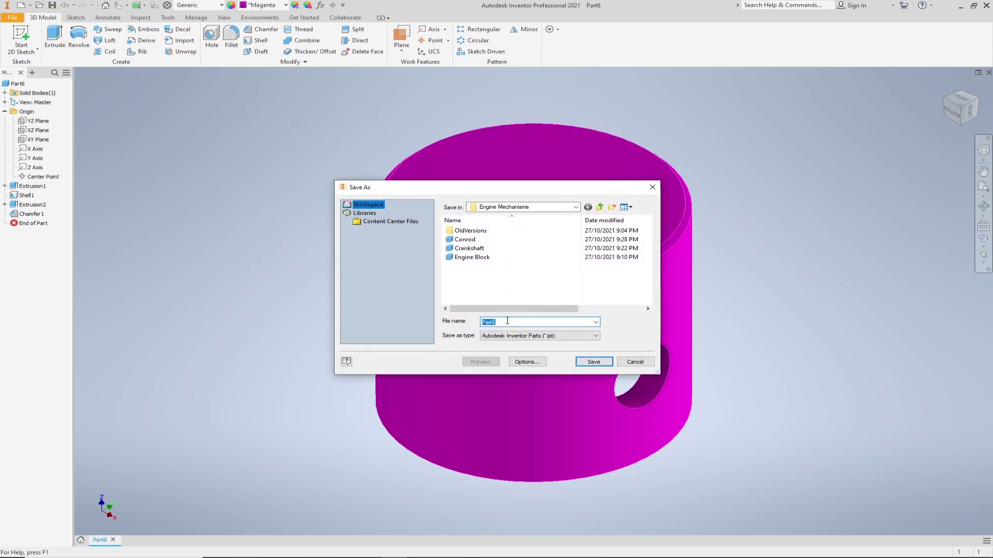
- Save the part as 'Piston' in Autodesk Inventor Parts (*.ipt) format, replacing the name Part6
type("Piston")
left_click(600, 362)
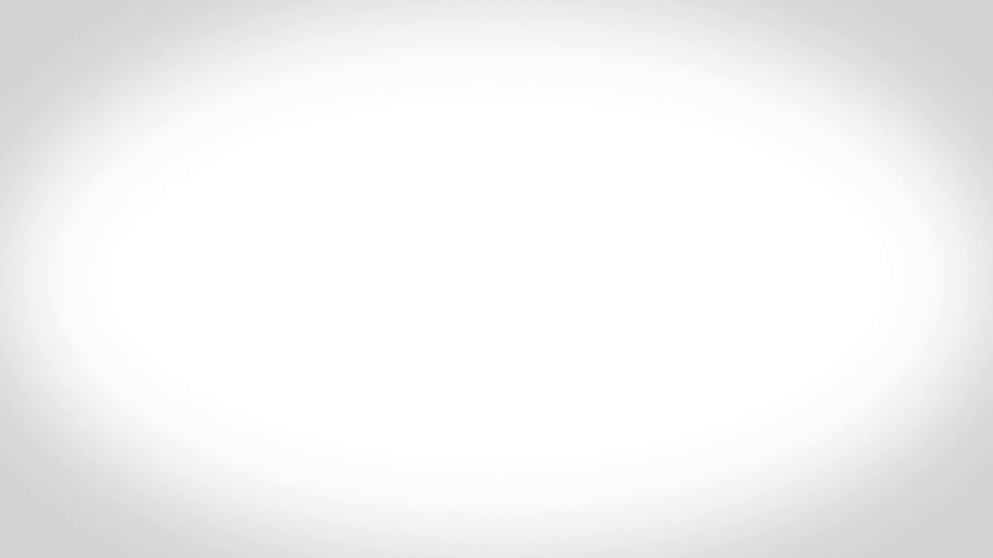